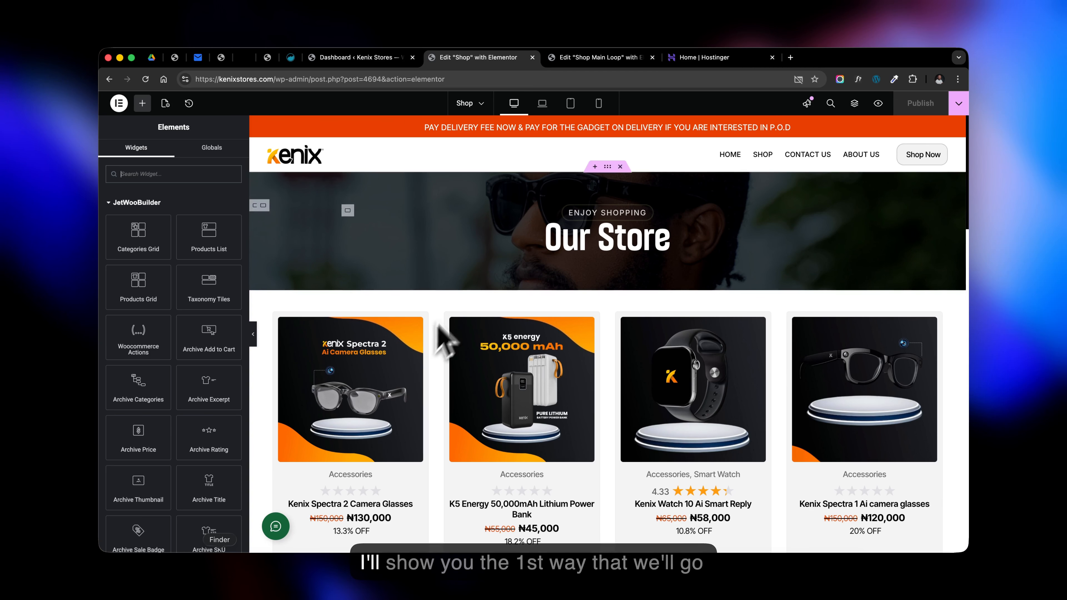
Switch to the Hostinger control panel and open the hosting plan details of applefixpros.store.
click(714, 58)
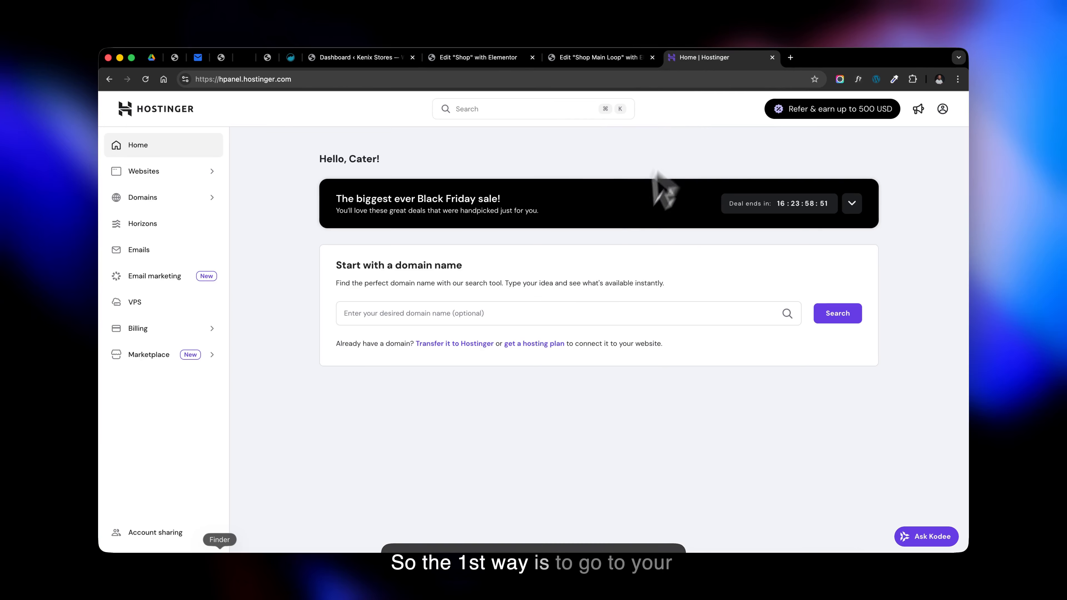
click(174, 176)
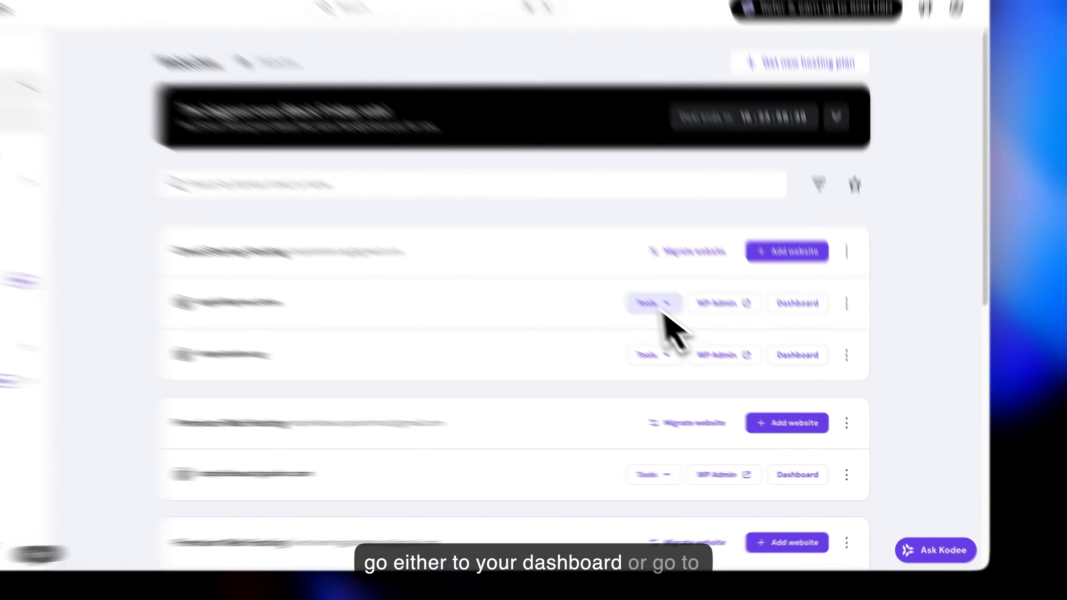
click(703, 342)
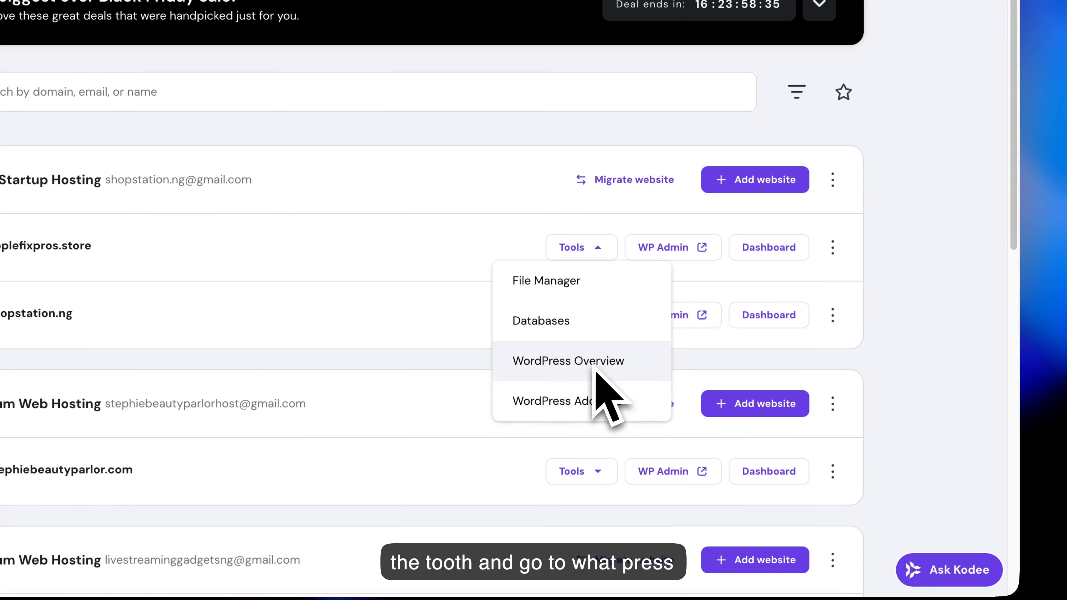
click(784, 253)
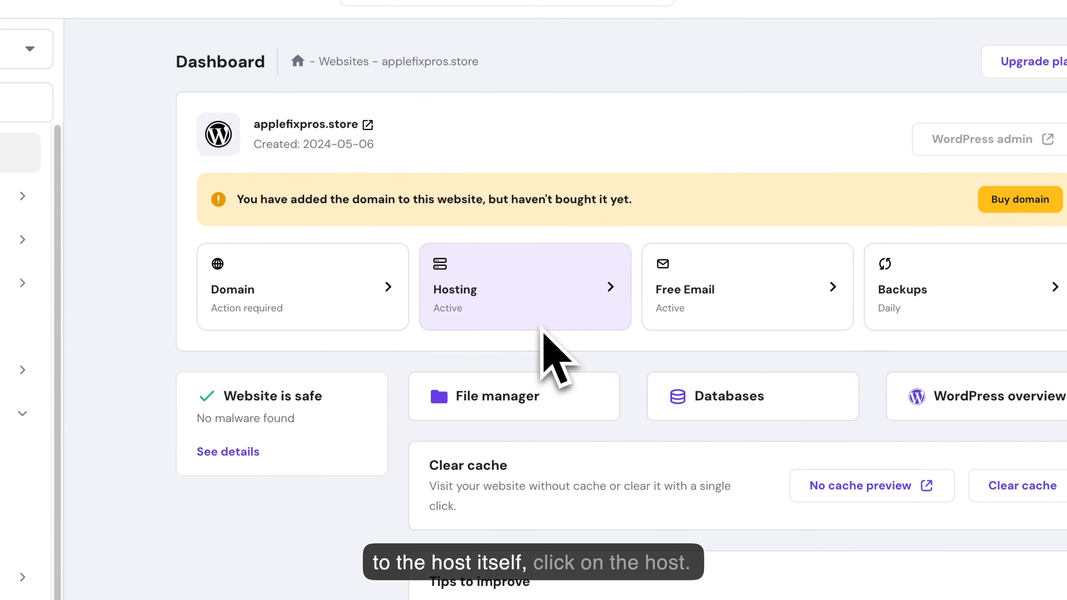
click(559, 335)
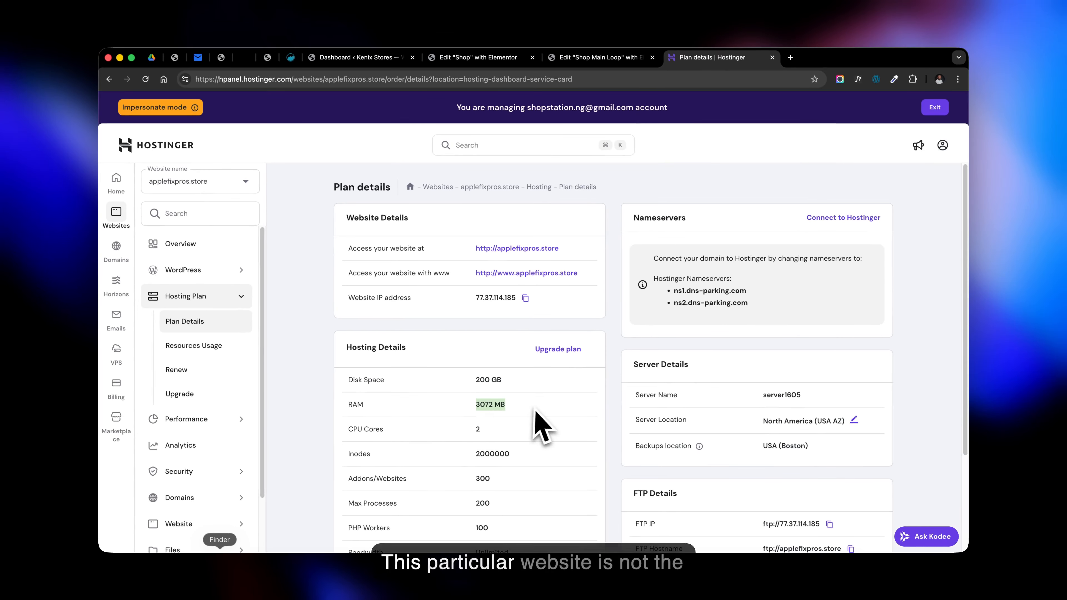
Return to the Elementor editor for the Shop page and open its header for editing.
click(593, 62)
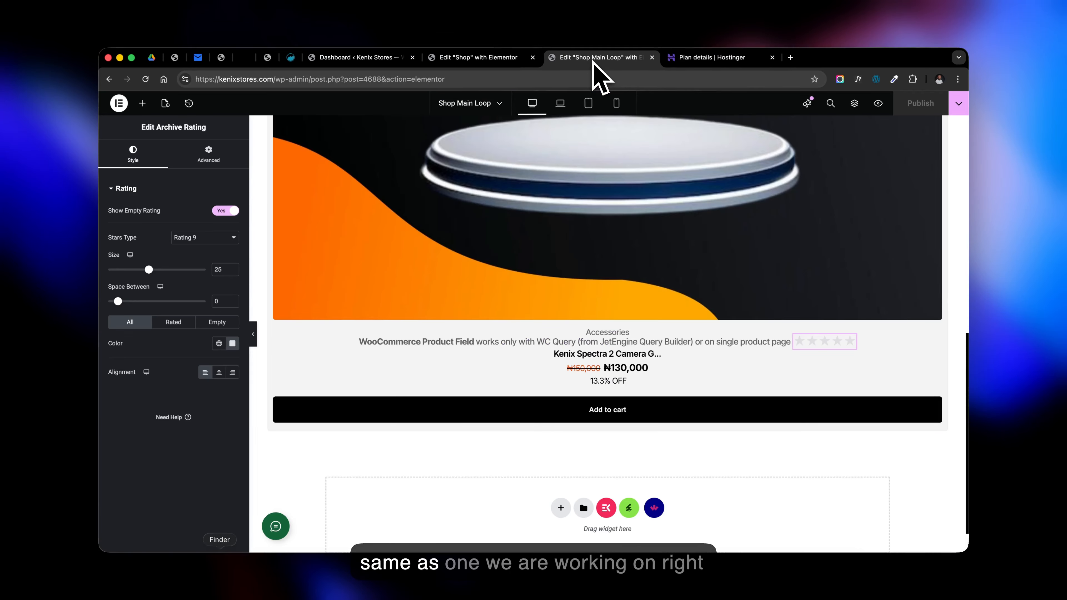
click(472, 61)
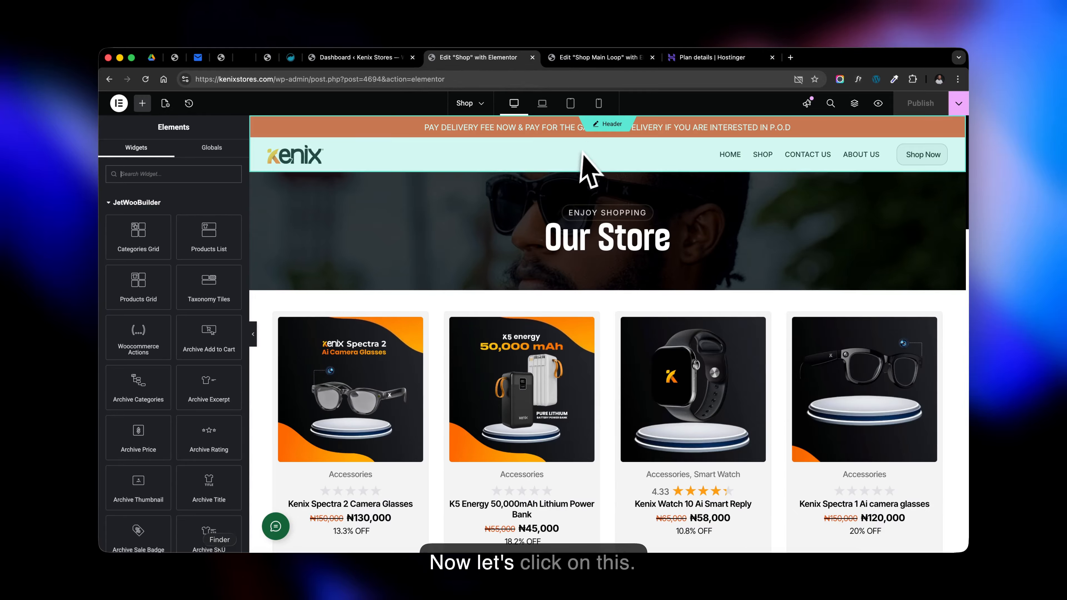
click(588, 144)
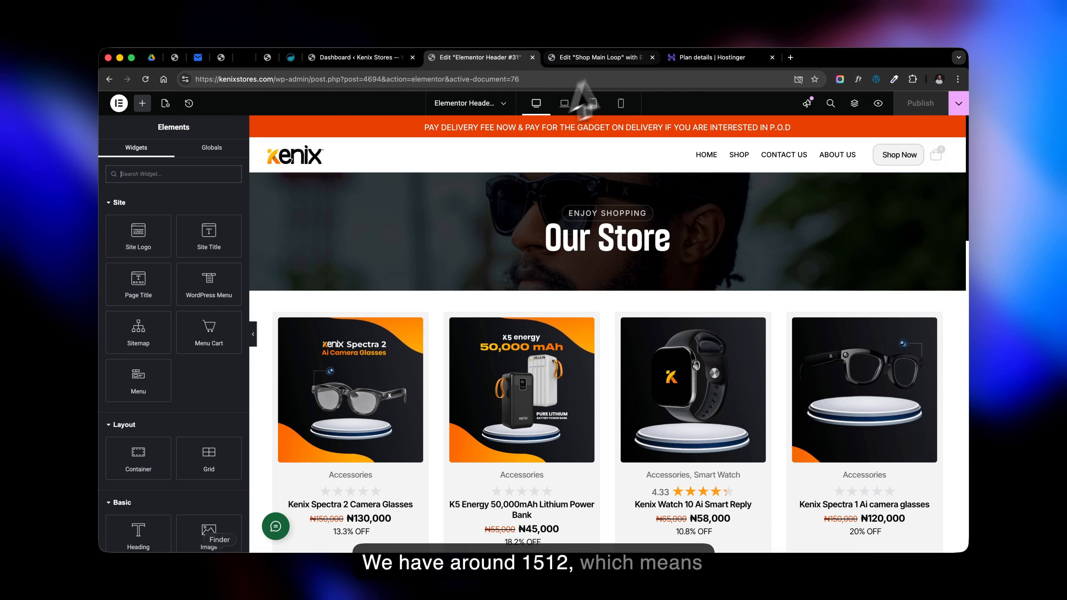
Examine the monthly price of the current Cloud Startup plan on the Hostinger upgrade page.
click(693, 58)
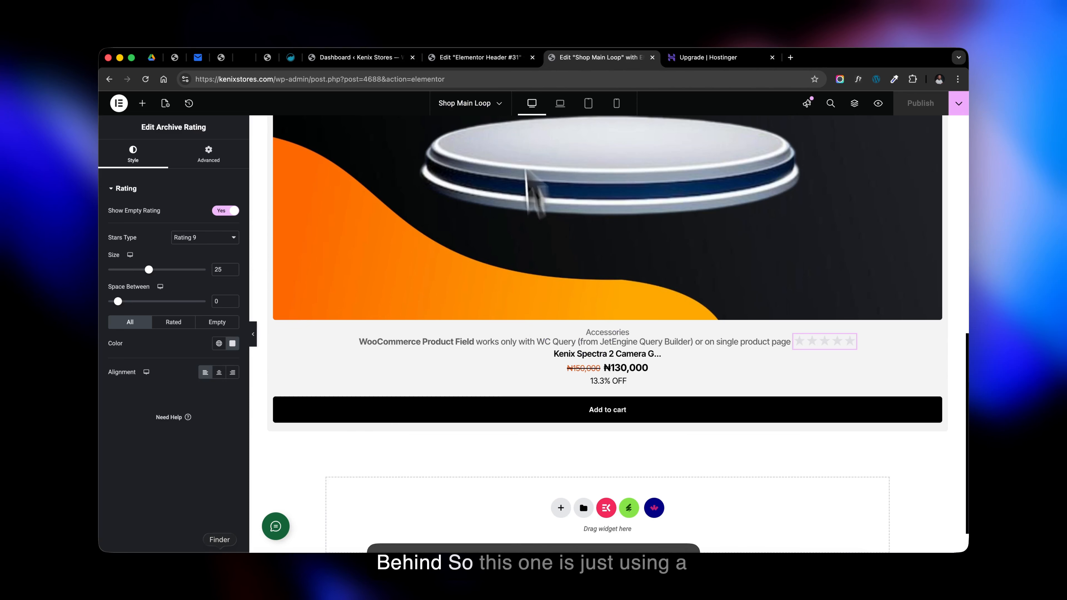
click(500, 58)
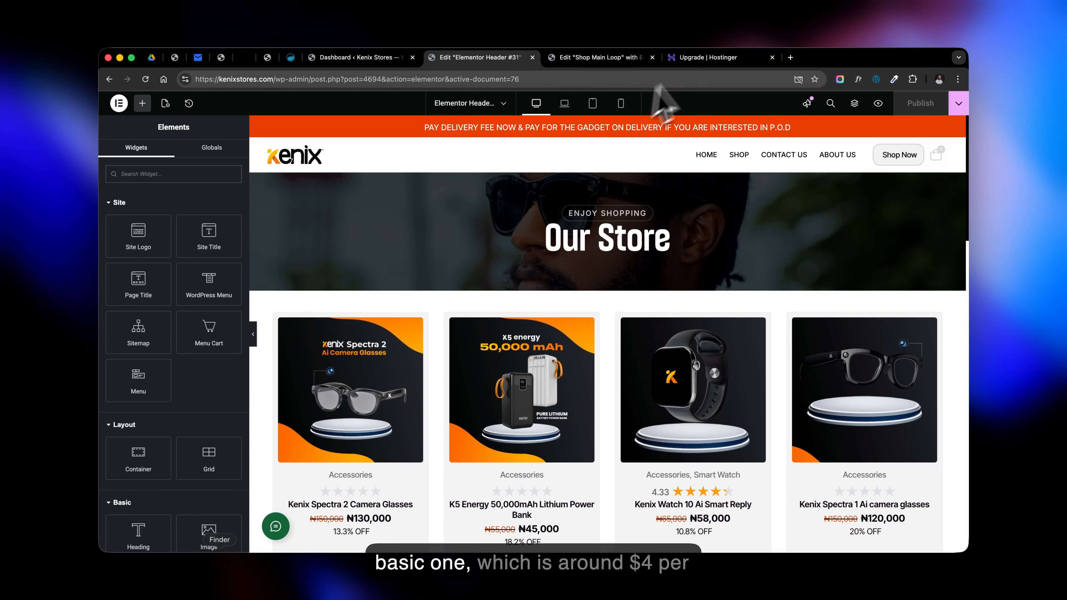
click(705, 58)
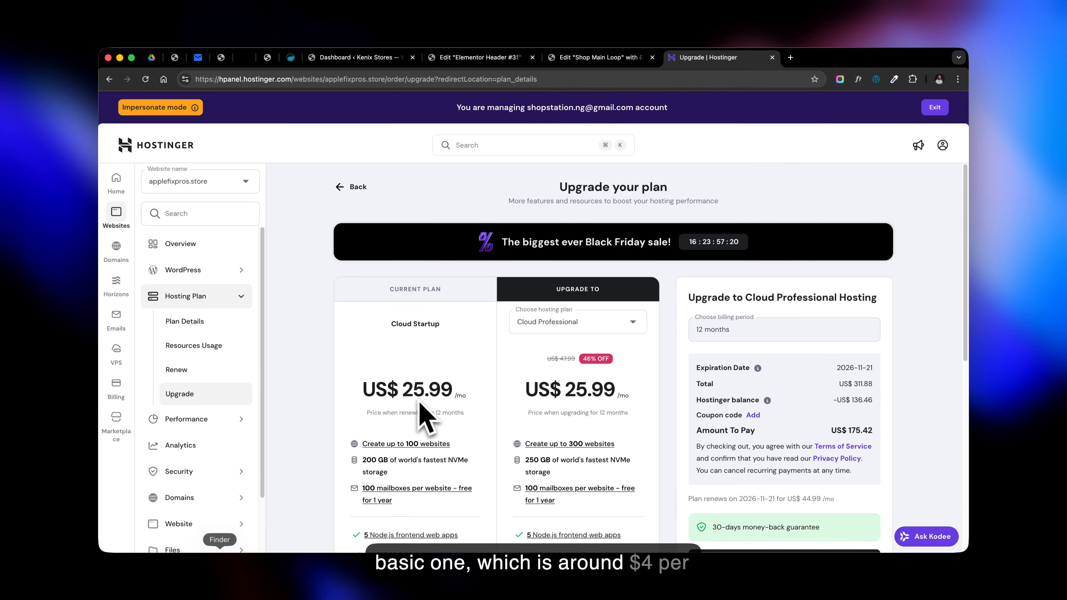
drag(423, 397, 403, 396)
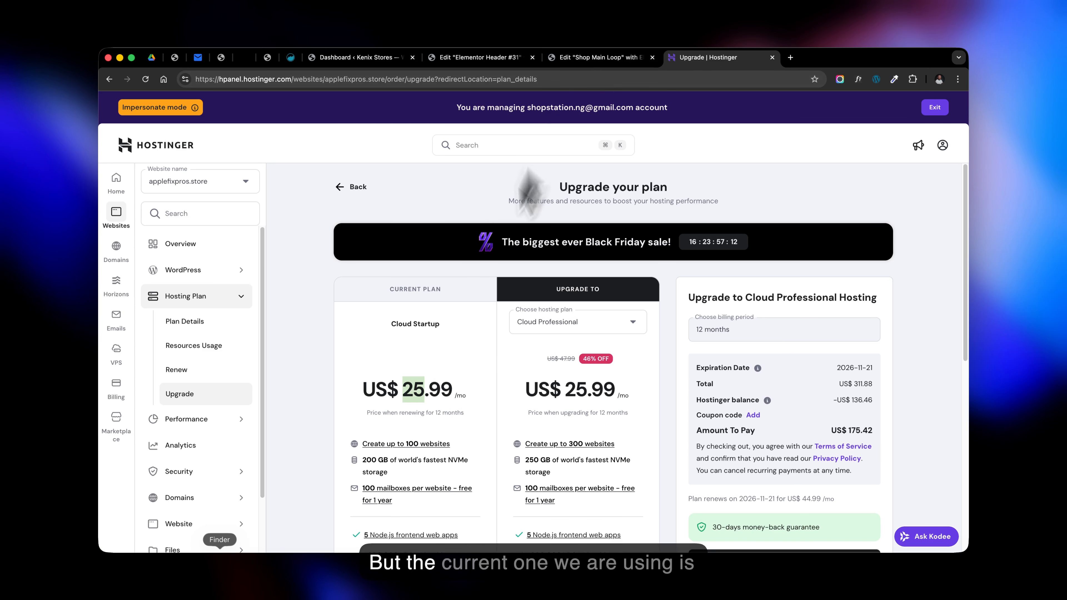
Go back to the hosting plan details of applefixpros.store and highlight the RAM allowance.
click(496, 59)
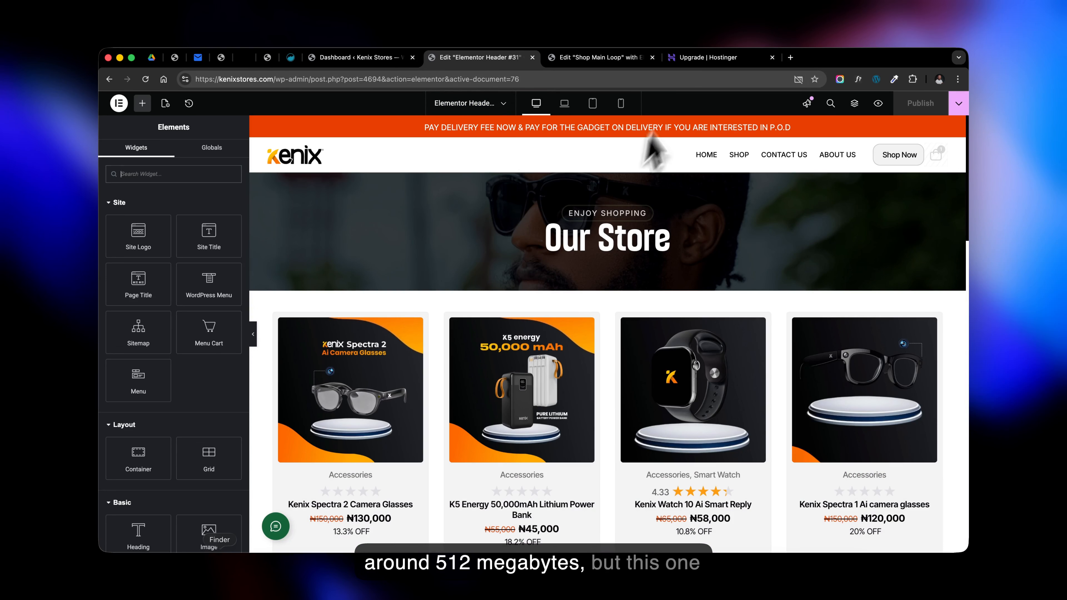
click(698, 58)
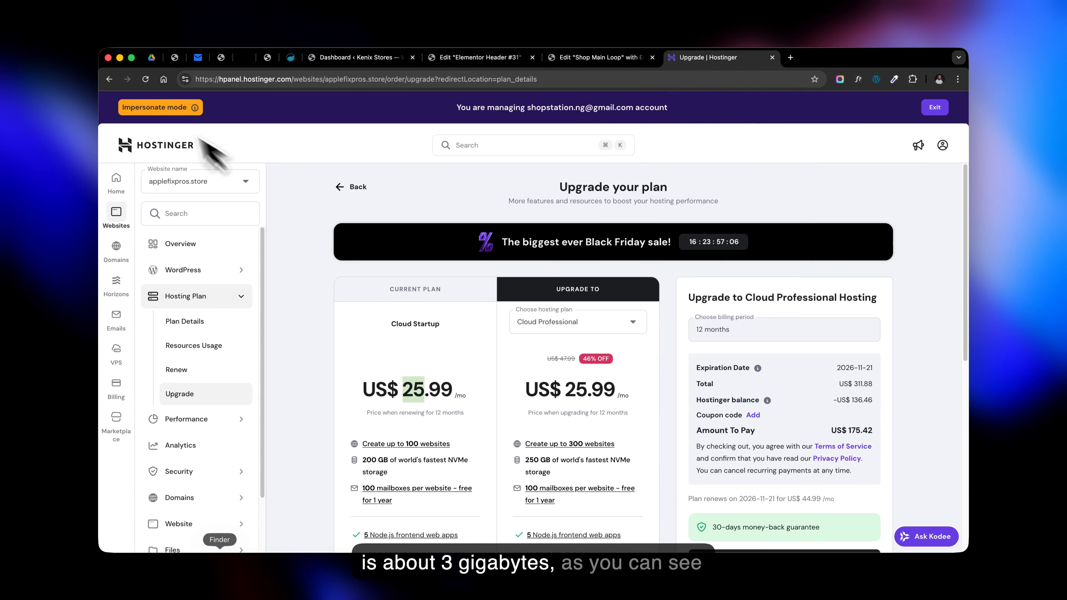
click(109, 79)
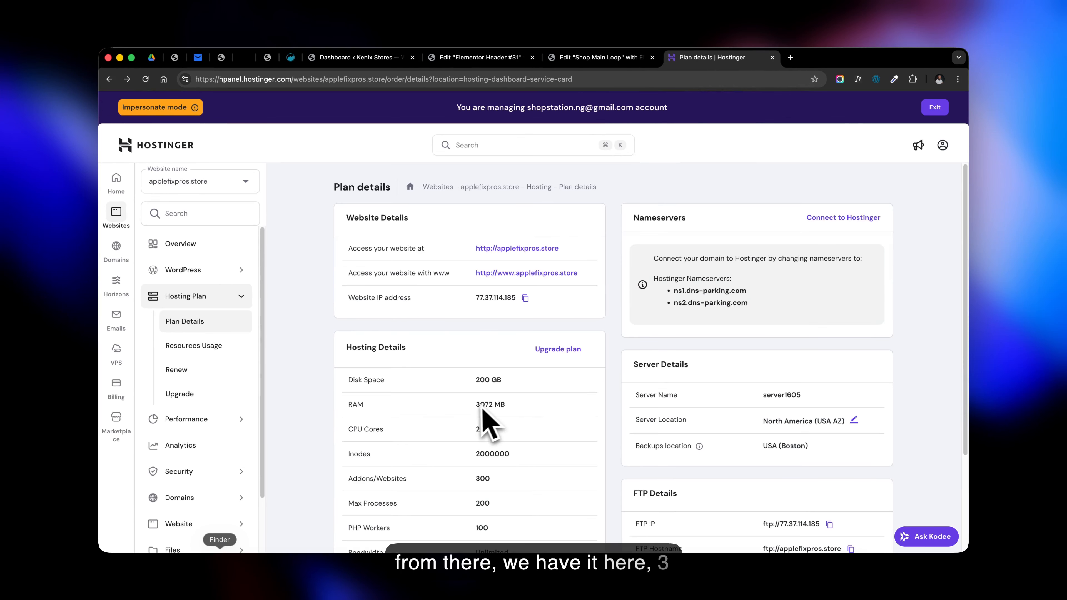
drag(477, 406, 526, 411)
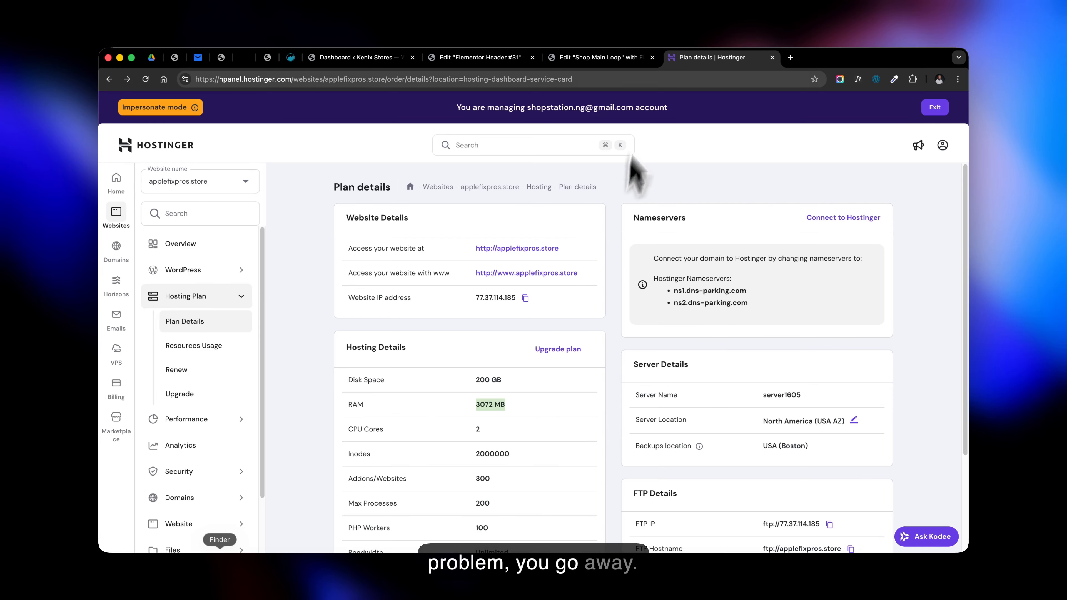
Switch to the Kenix Stores WordPress dashboard and open Elementor's Element Manager.
click(600, 57)
click(496, 58)
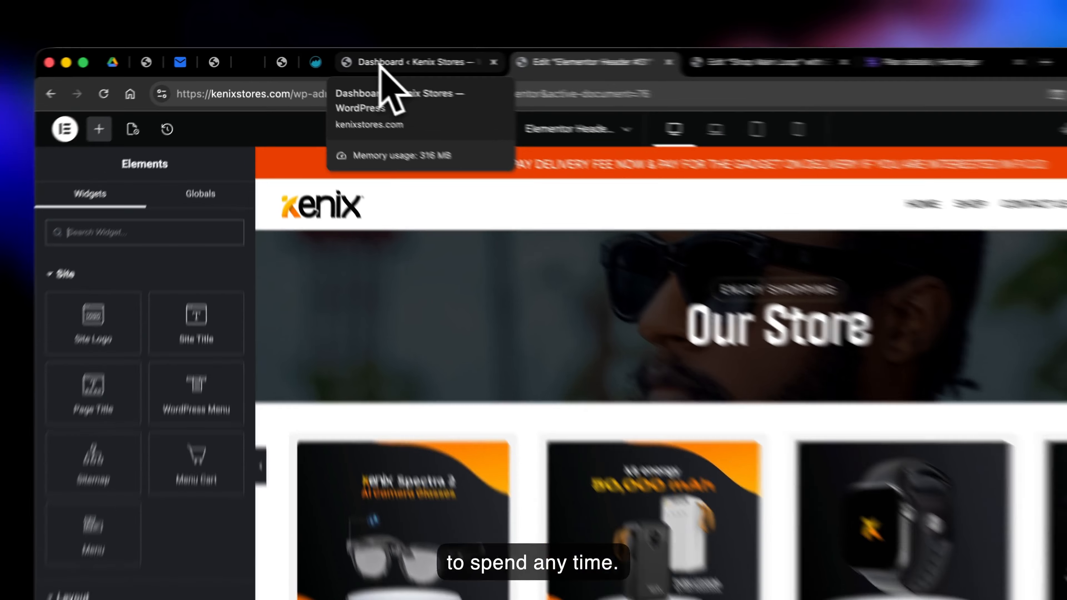
click(336, 58)
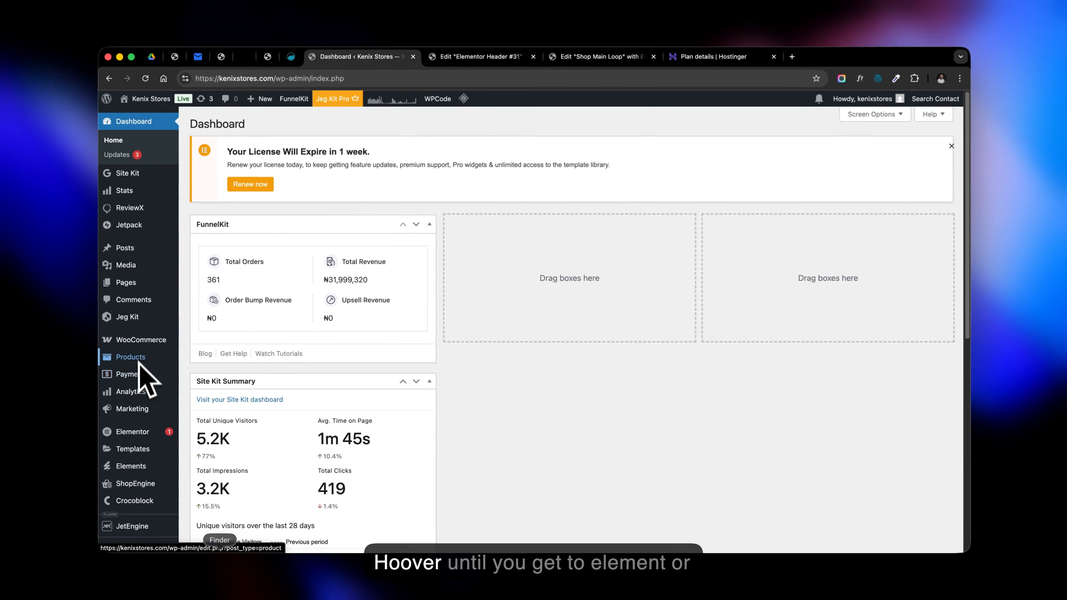
scroll(138, 362, down, 3)
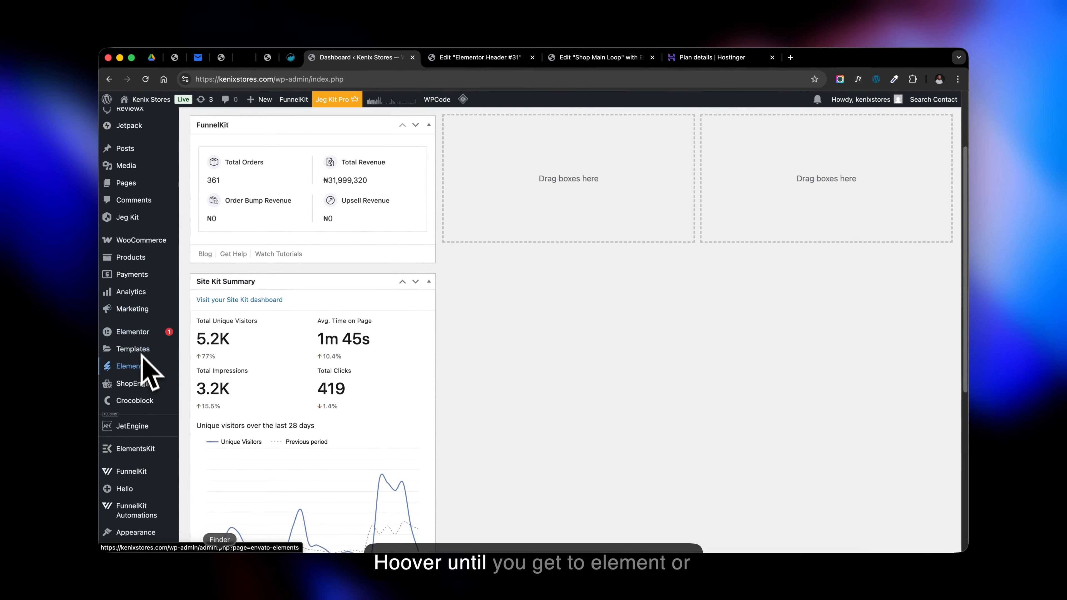
mouse_move(145, 330)
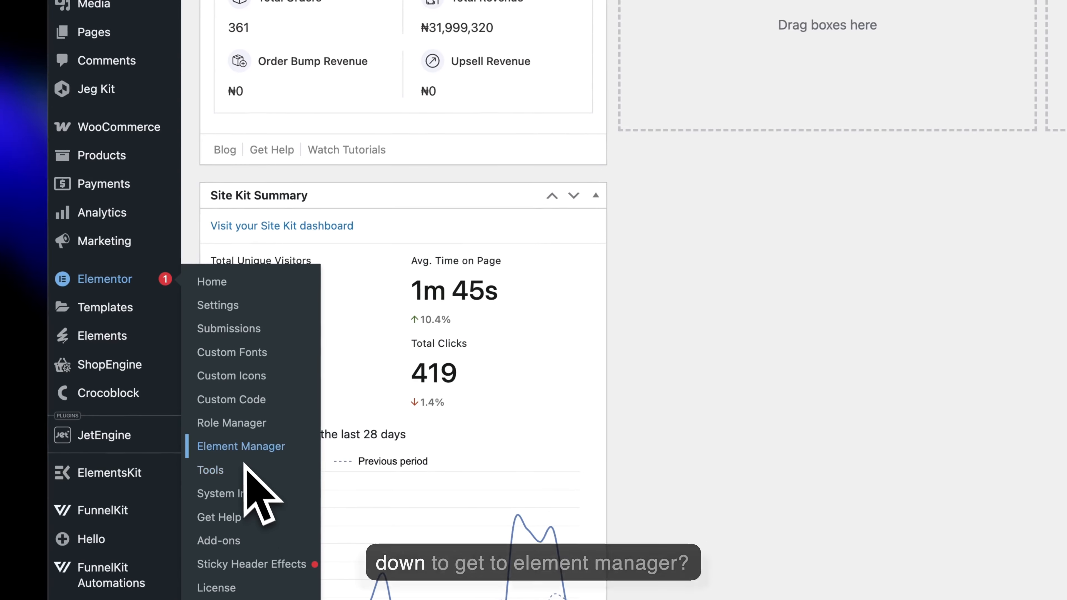
click(278, 454)
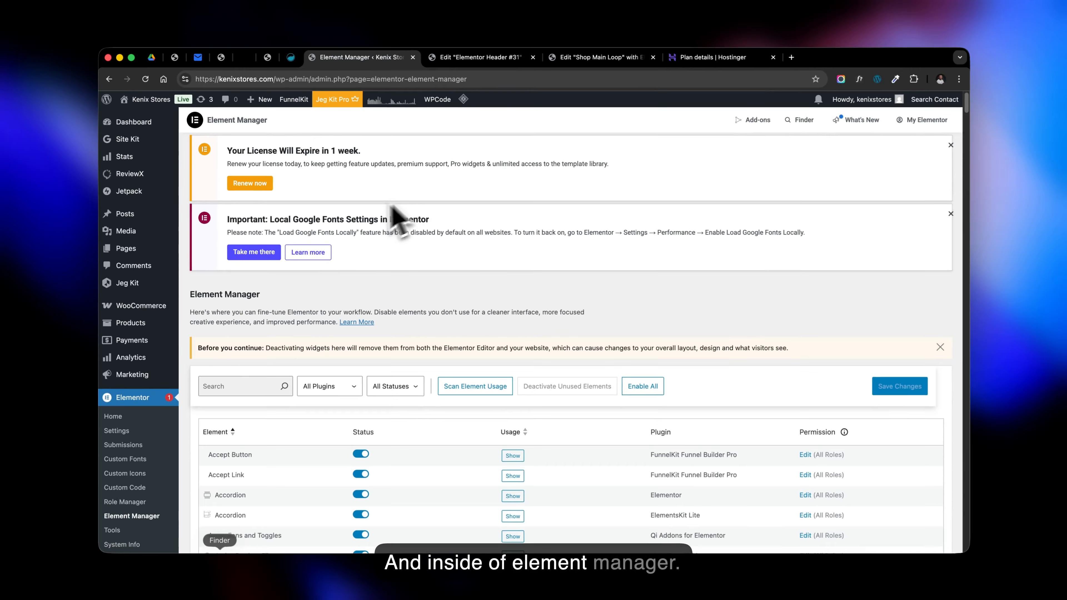
Scan the element usage and examine the usage-sorted list down to the unused elements.
scroll(416, 311, down, 3)
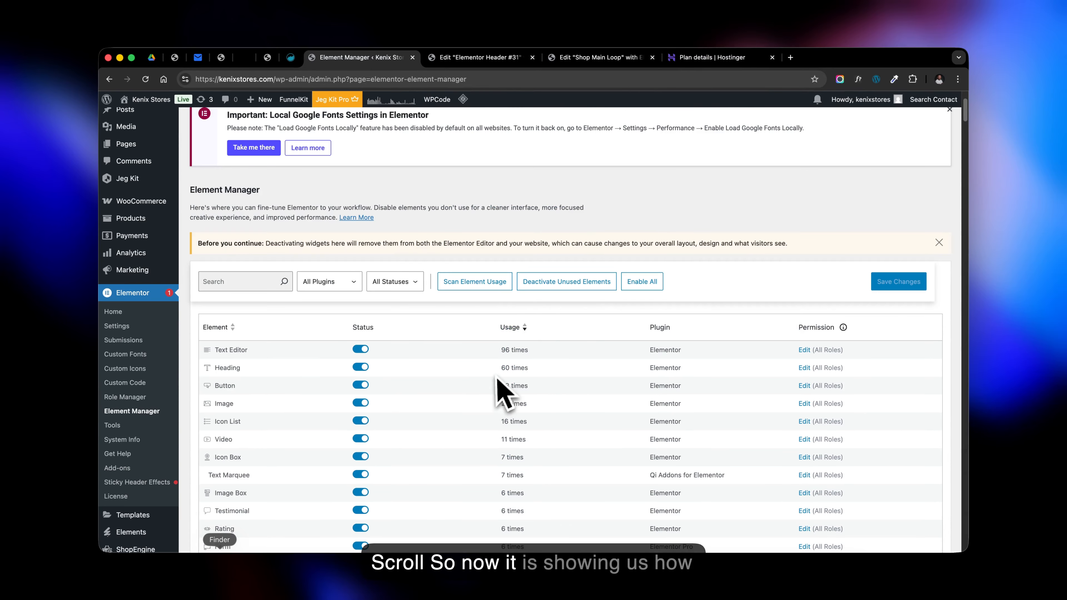
scroll(521, 381, down, 3)
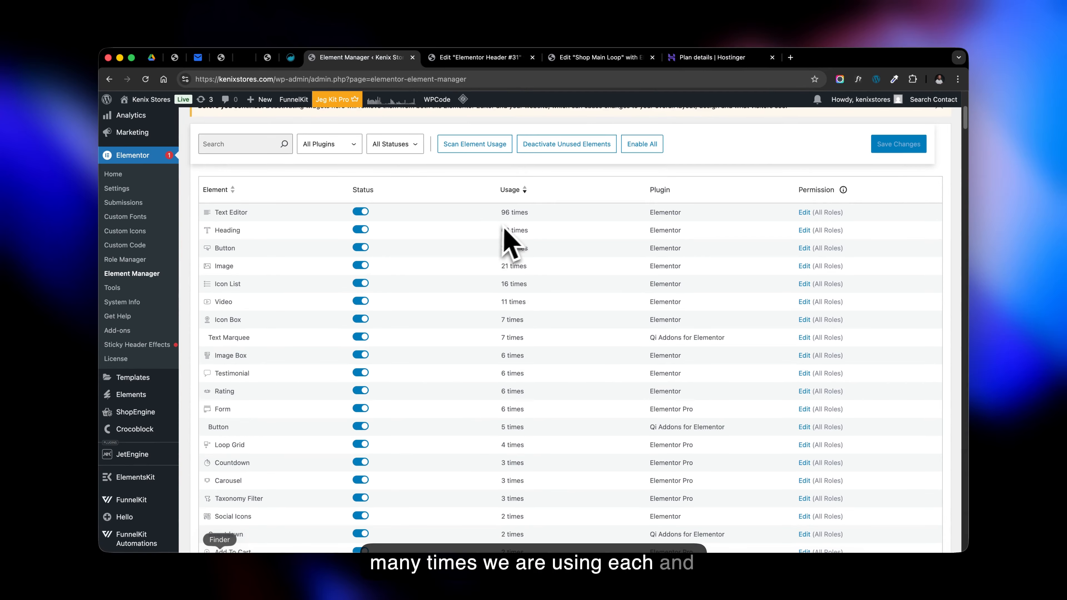
scroll(520, 339, down, 15)
scroll(523, 360, down, 12)
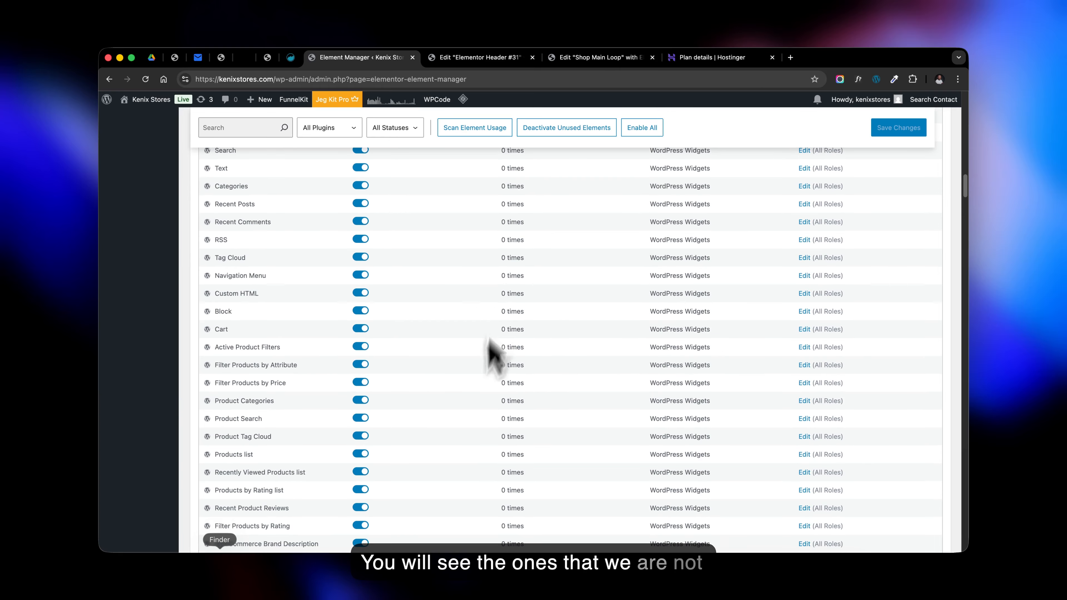
scroll(563, 399, down, 9)
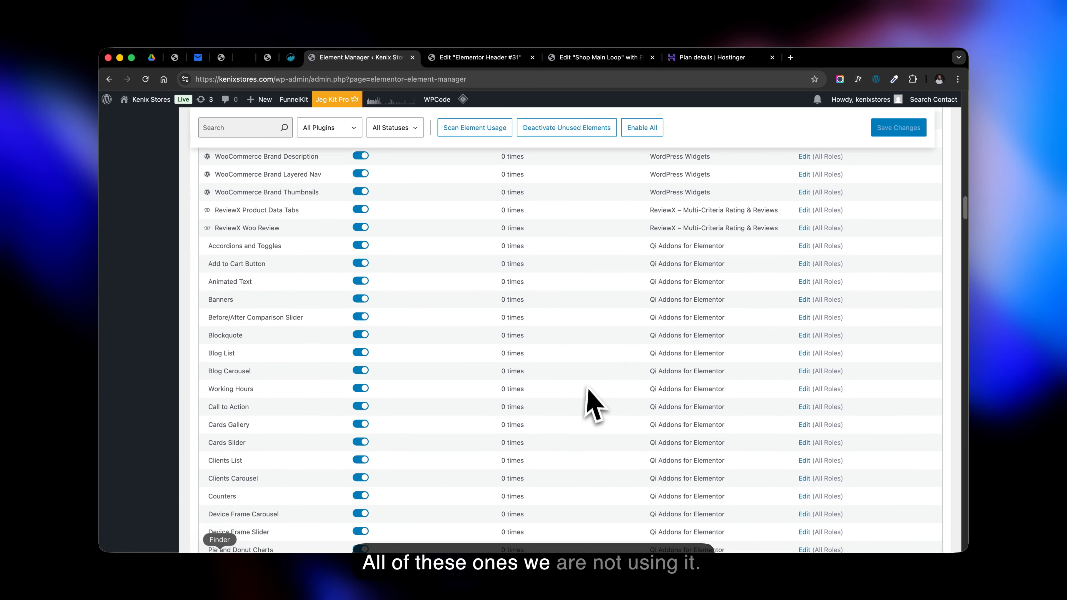
scroll(588, 395, down, 13)
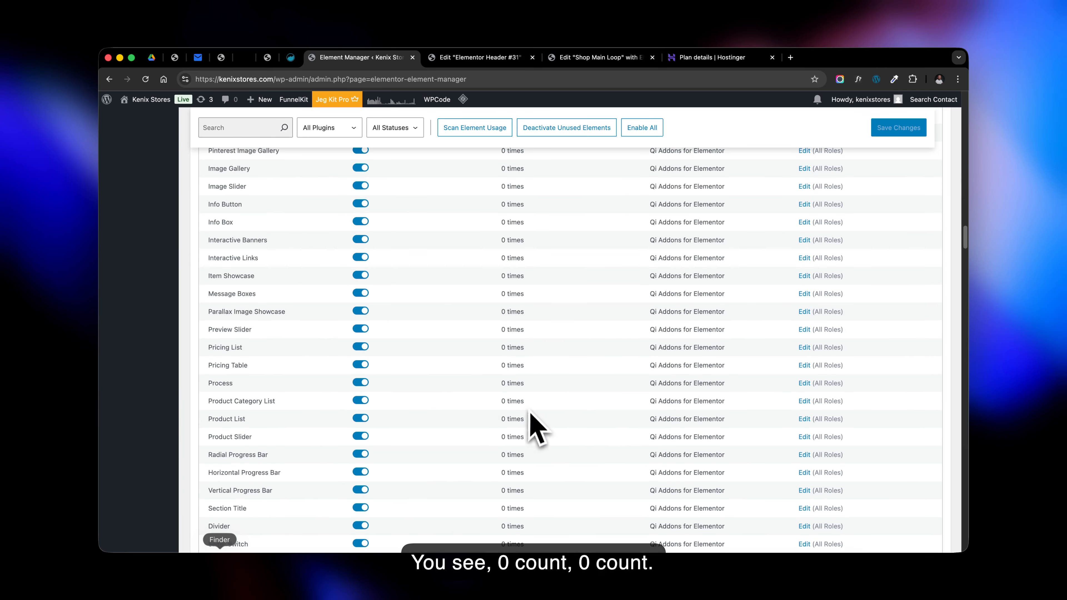
scroll(541, 324, up, 20)
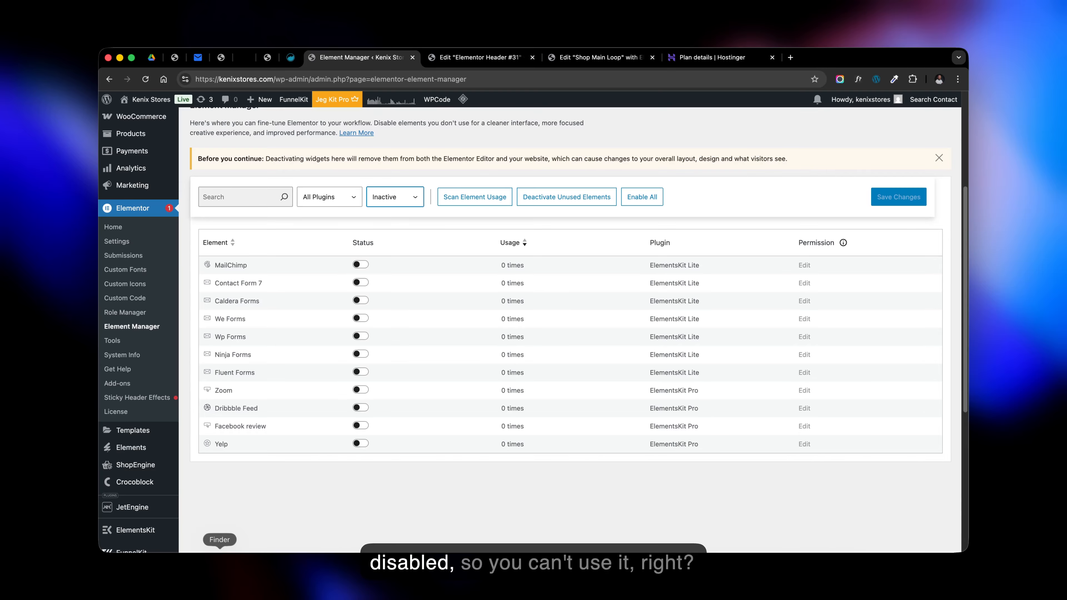
Set the status filter to All Statuses and deactivate the unused elements.
click(395, 197)
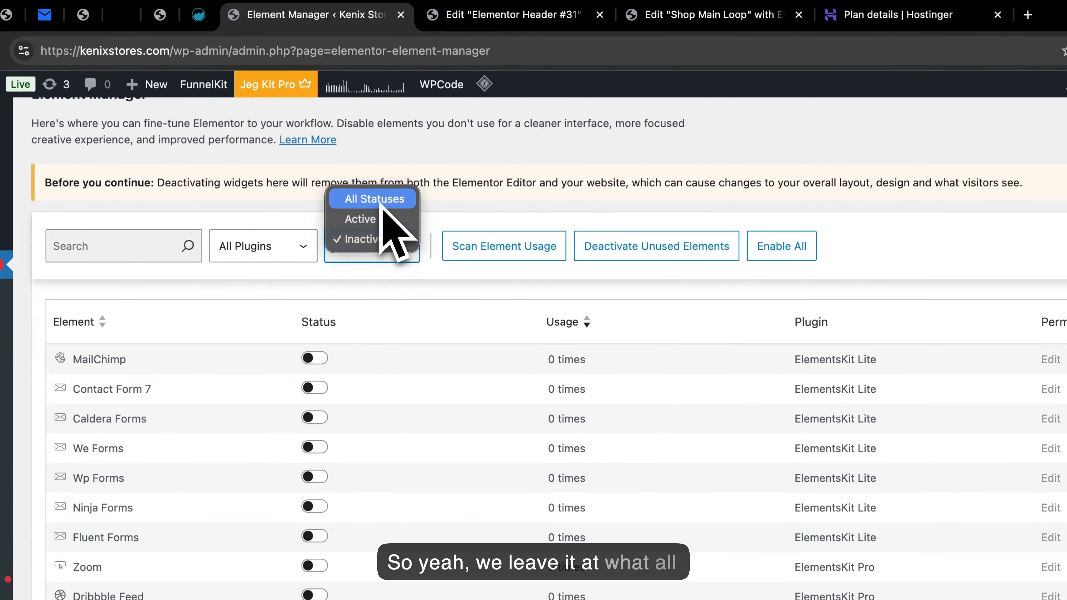
click(380, 199)
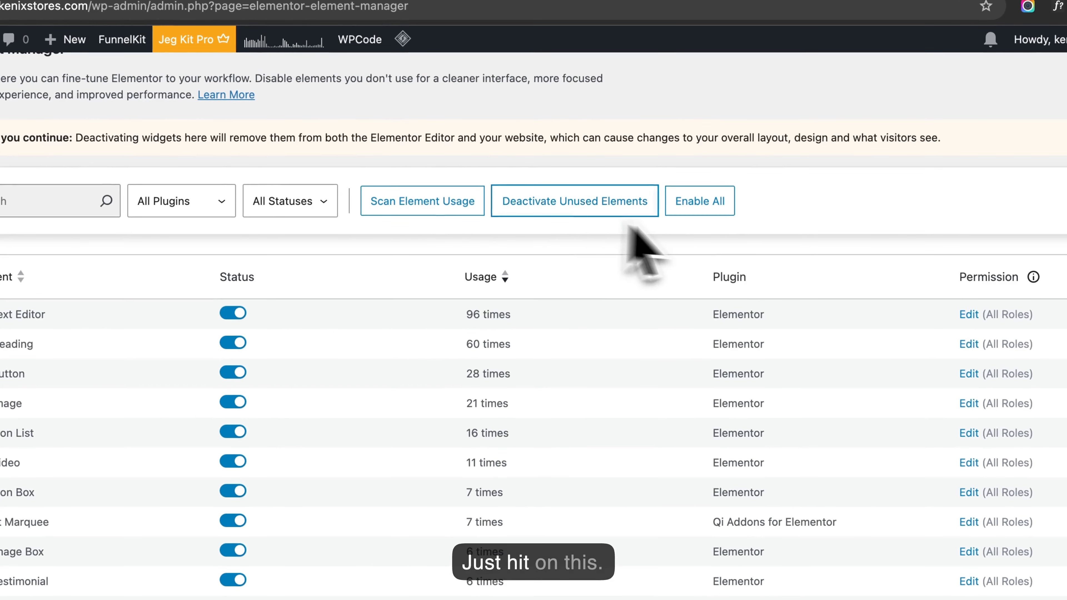
Examine the full element list to see which elements are switched off and which remain active.
scroll(647, 265, down, 10)
scroll(699, 332, down, 10)
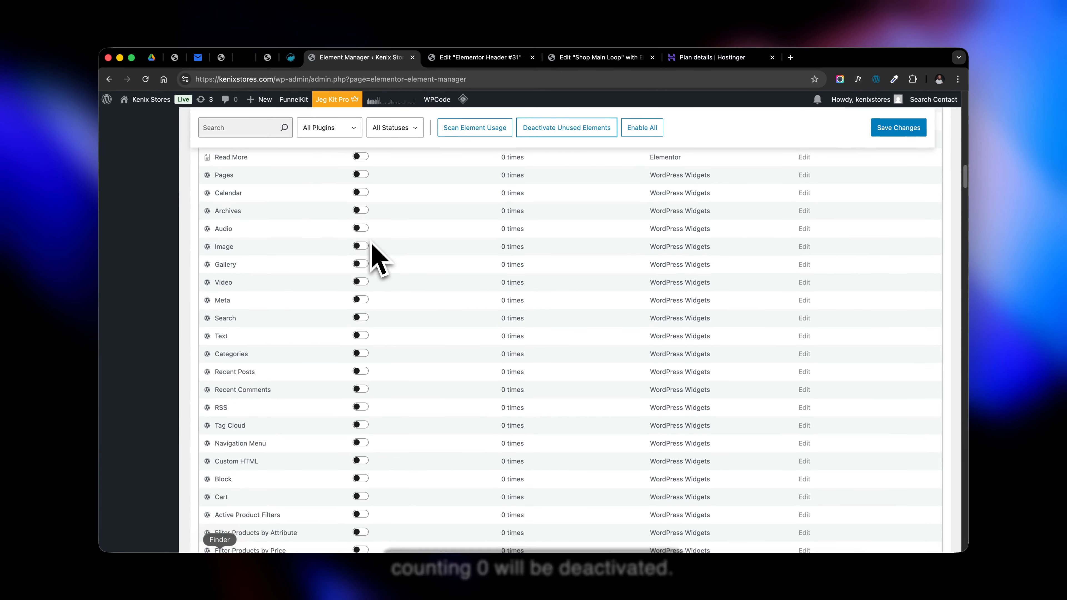
scroll(373, 253, up, 8)
scroll(376, 252, down, 12)
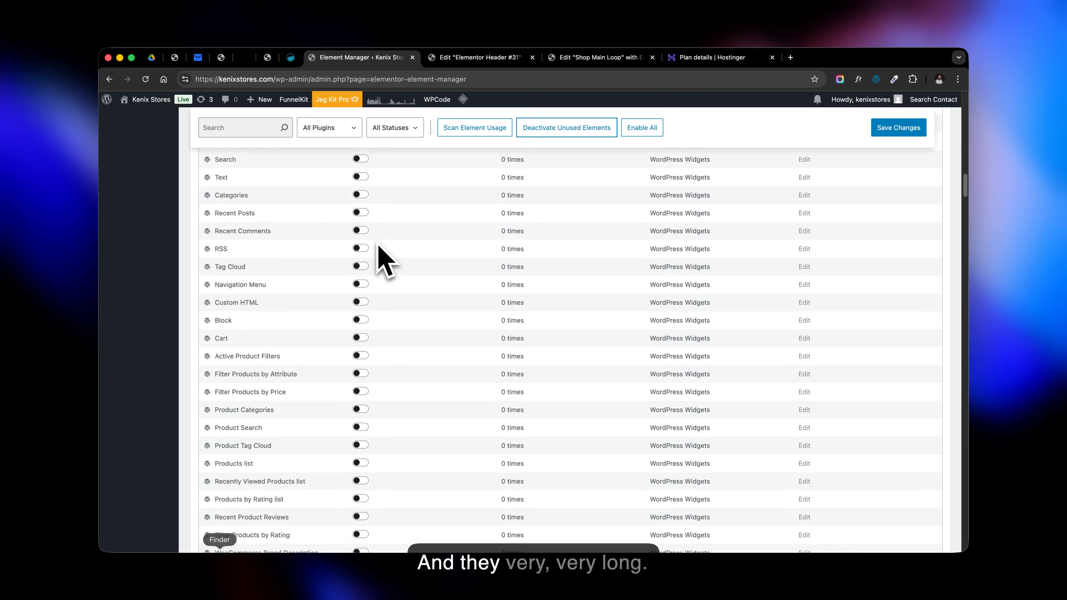
scroll(379, 248, down, 20)
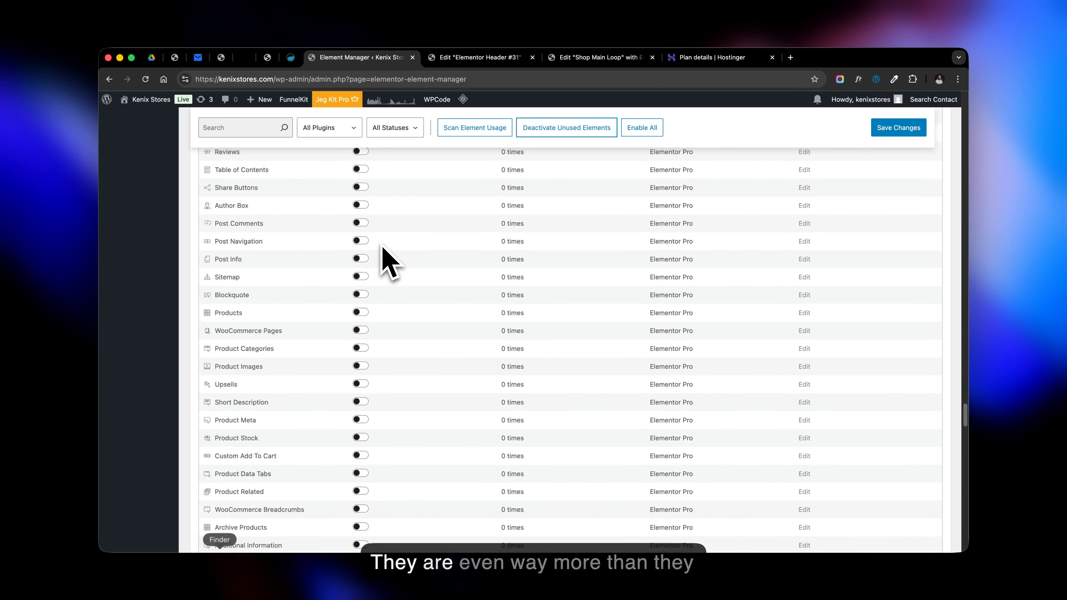
scroll(384, 247, down, 20)
scroll(384, 249, up, 15)
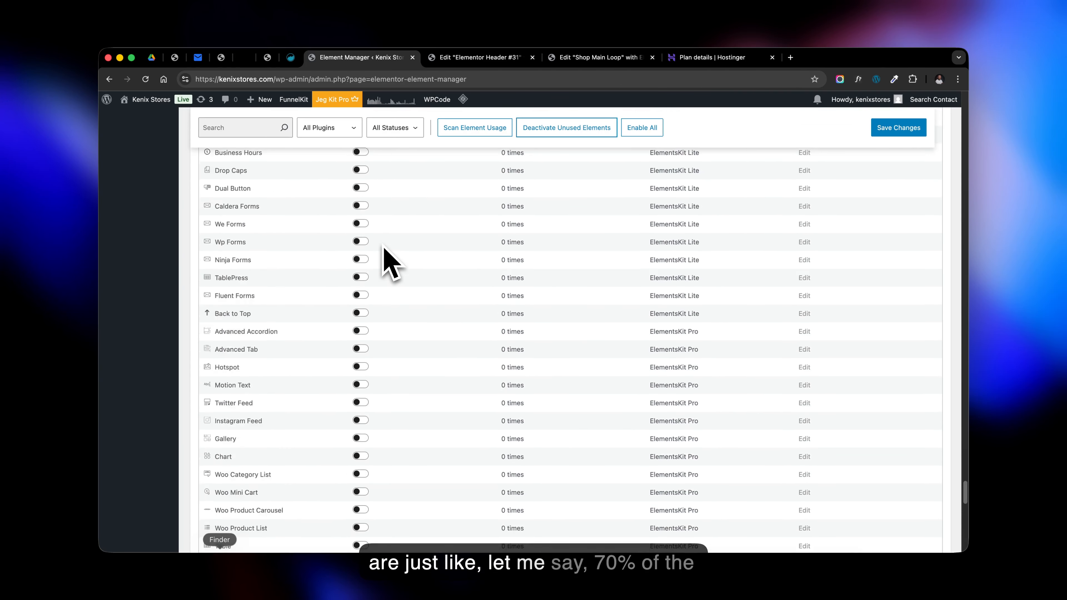
scroll(384, 249, up, 10)
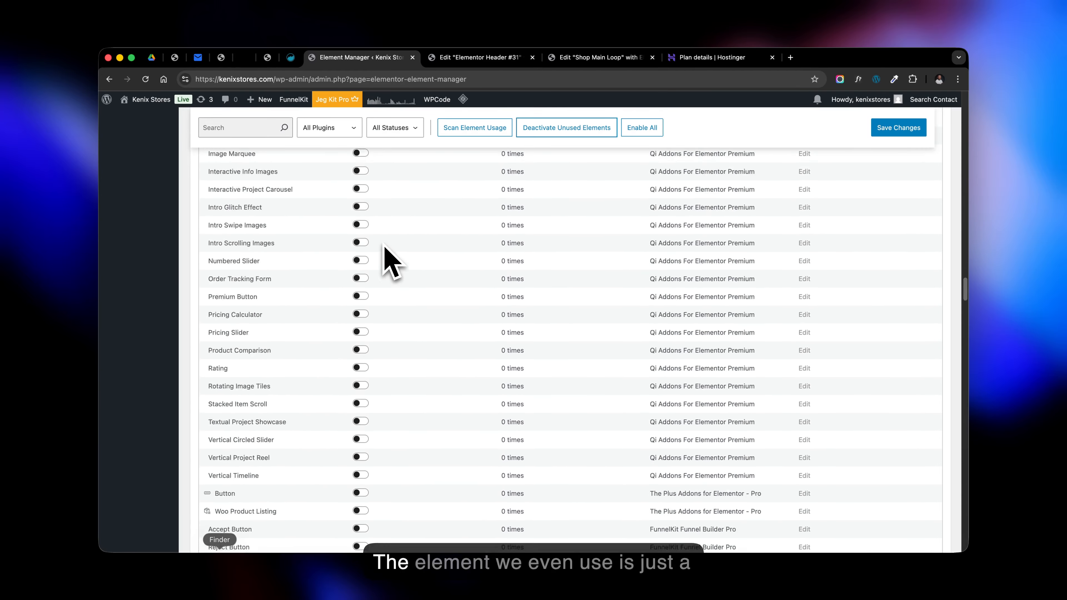
scroll(384, 244, up, 20)
scroll(385, 246, down, 12)
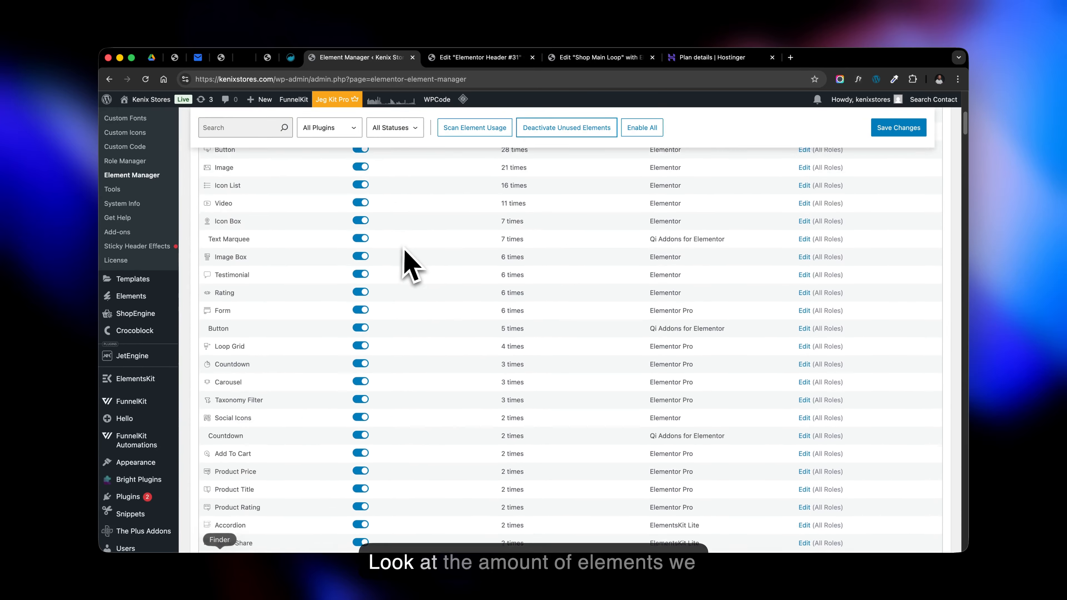
Compare the elements in use with the deactivated ones in the usage-sorted list and read the notice about deactivating widgets.
scroll(408, 256, down, 7)
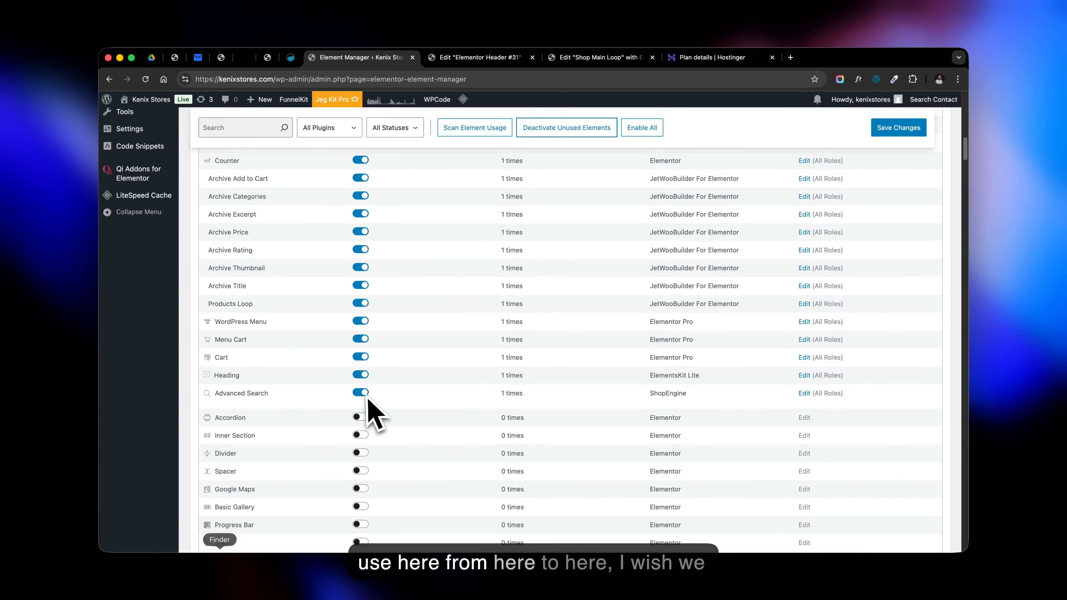
scroll(372, 412, up, 20)
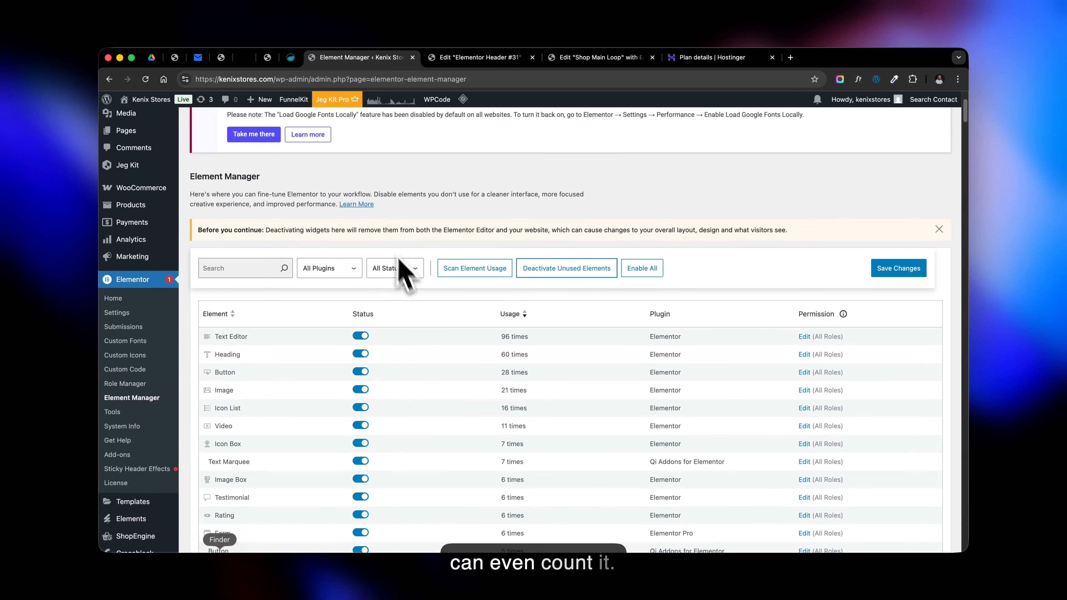
scroll(401, 336, down, 20)
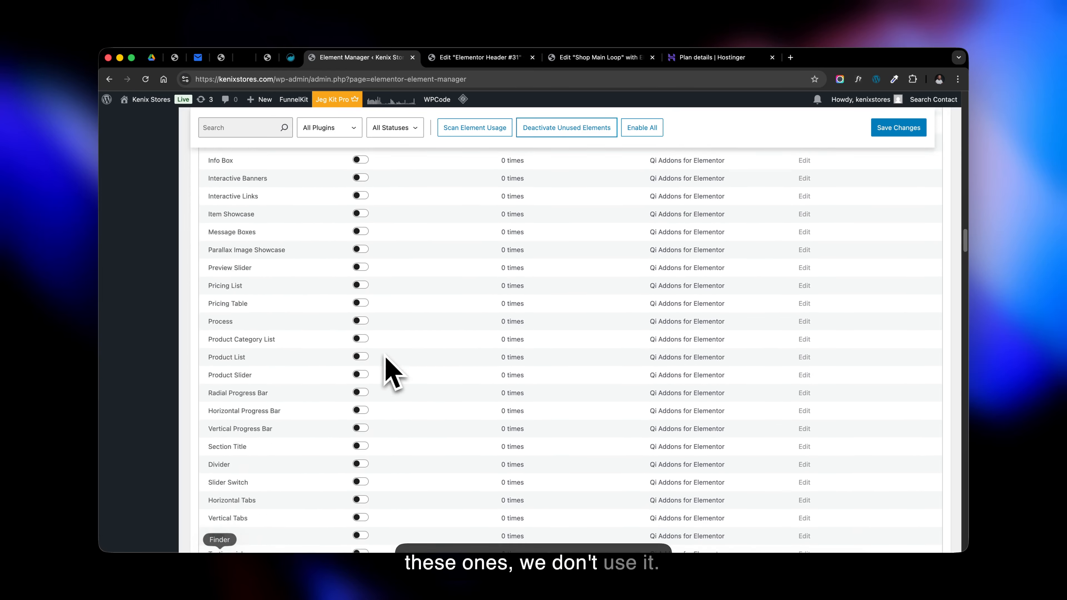
scroll(487, 362, up, 2)
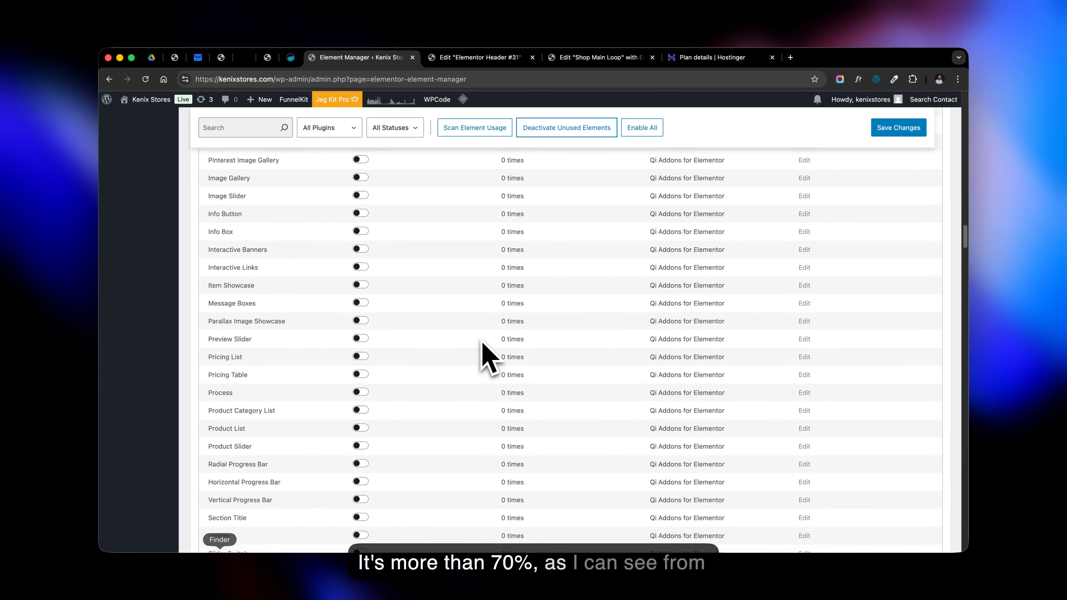
scroll(486, 353, up, 20)
scroll(705, 339, down, 5)
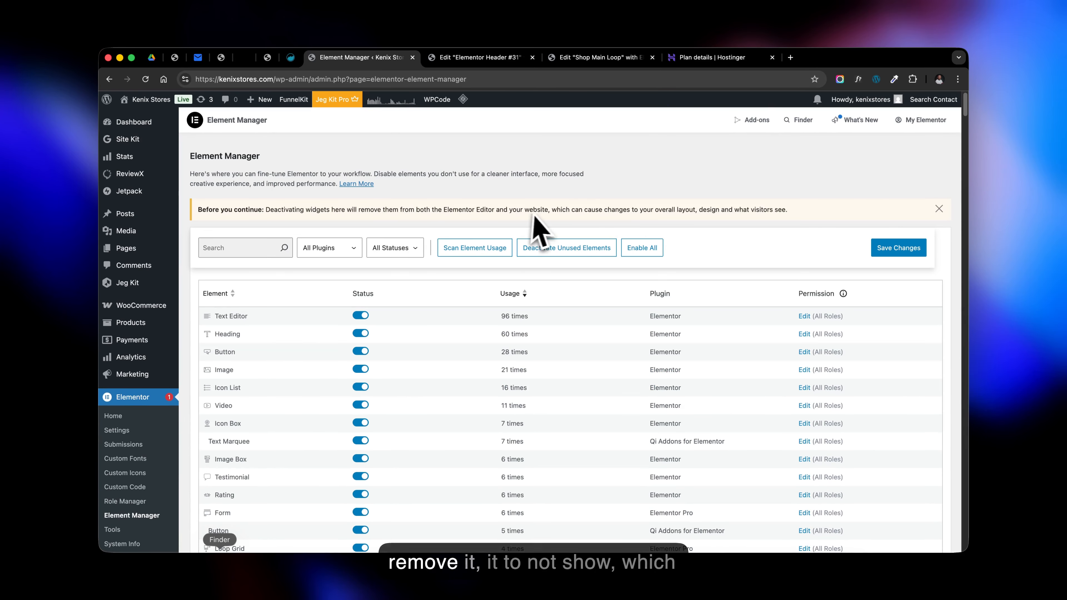
scroll(700, 297, down, 20)
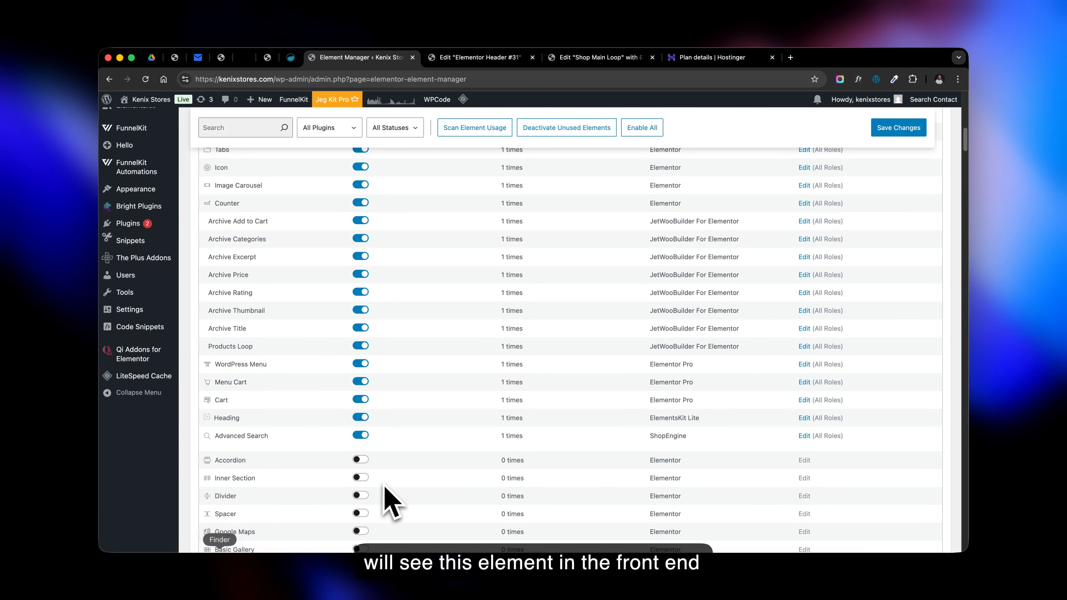
Reactivate the unused Menu Anchor element and save the Element Manager changes.
scroll(386, 490, down, 5)
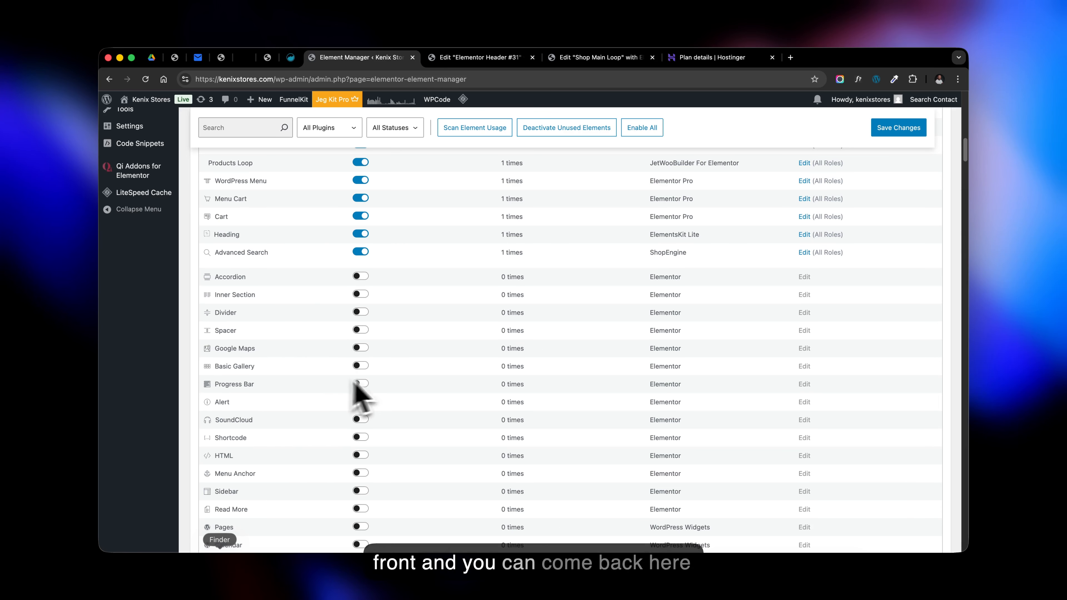
scroll(355, 384, down, 8)
scroll(410, 368, up, 3)
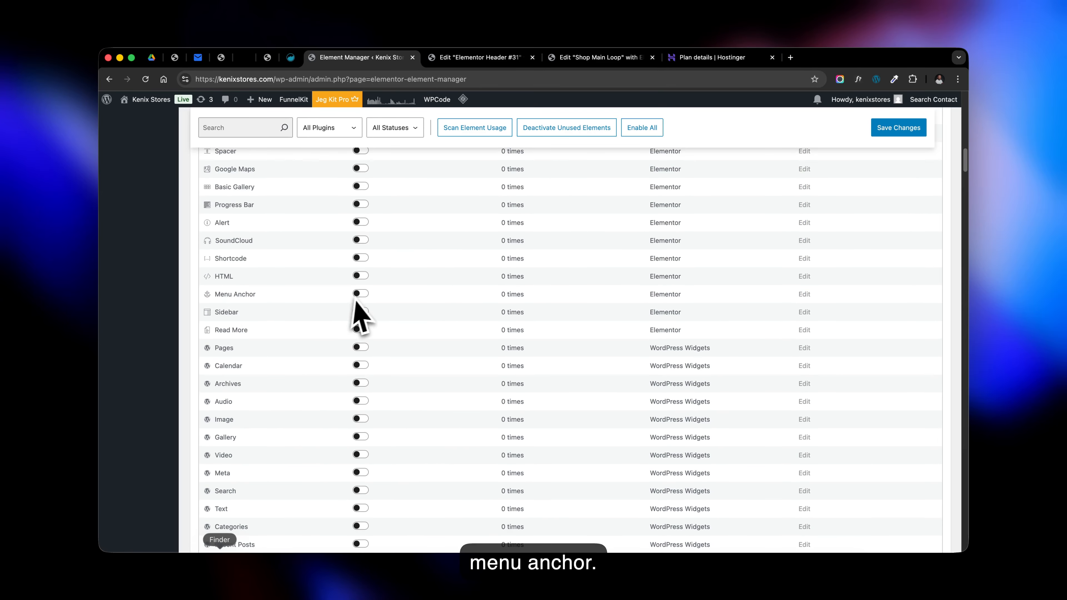
click(360, 294)
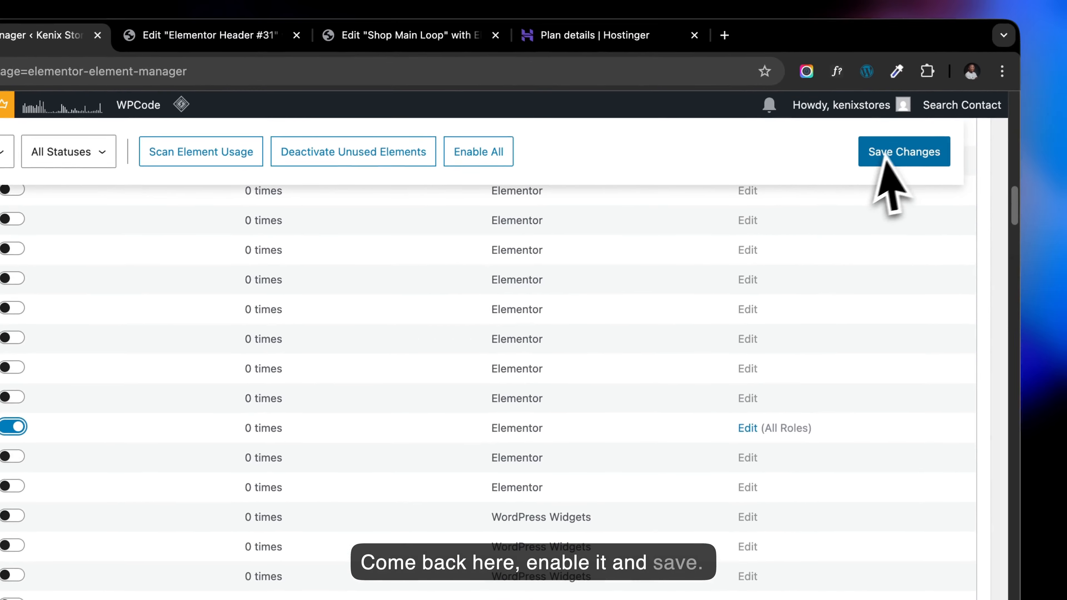
click(899, 127)
click(438, 524)
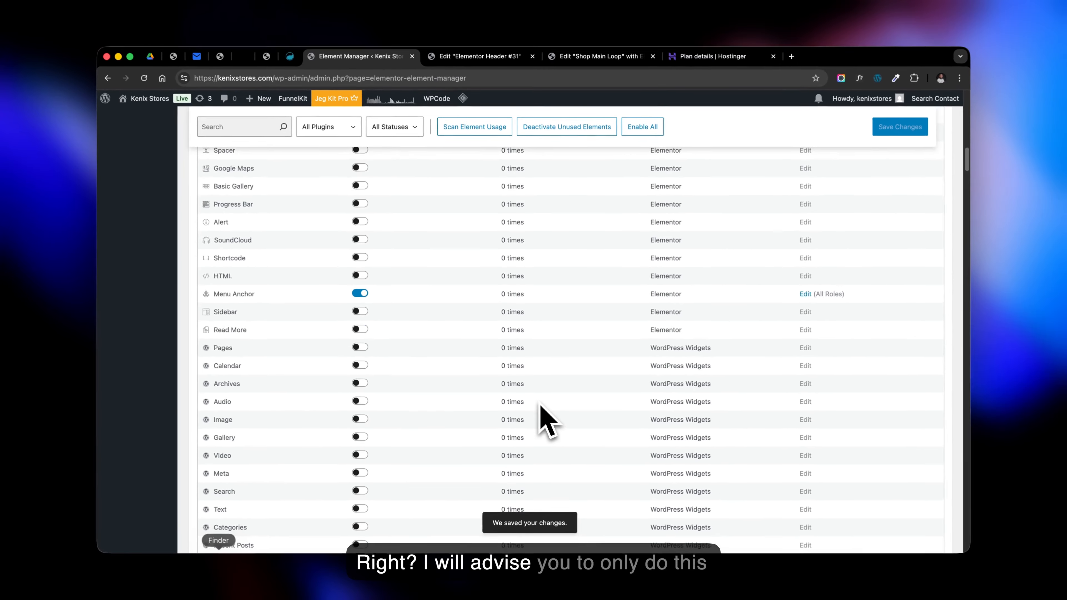
Review the saved element list from the most used elements down to the switched-off WordPress and Qi Addons widgets.
scroll(559, 437, up, 15)
scroll(546, 420, up, 10)
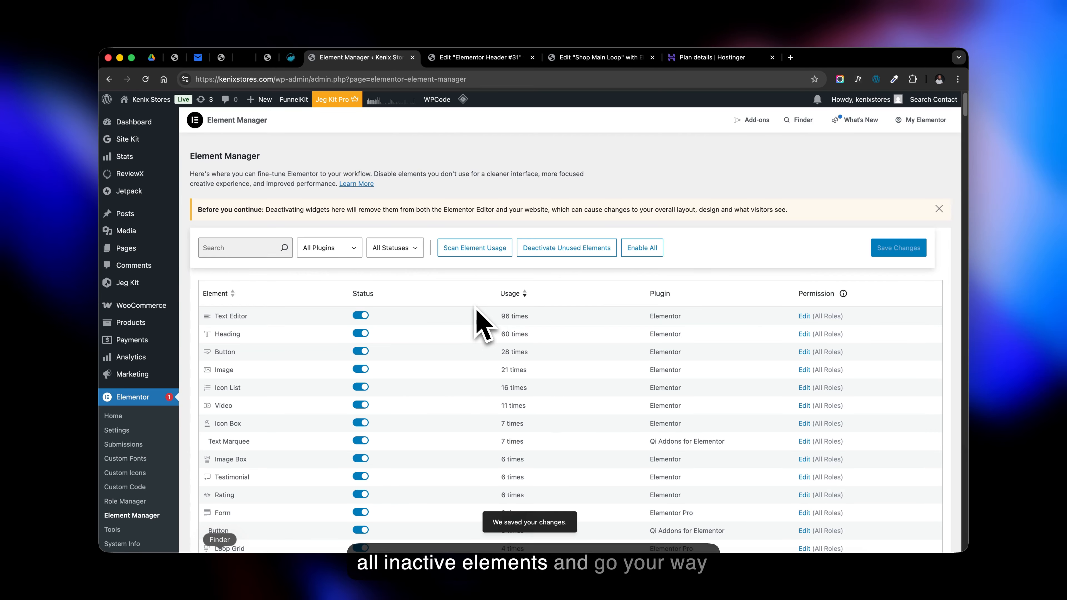
scroll(477, 309, down, 20)
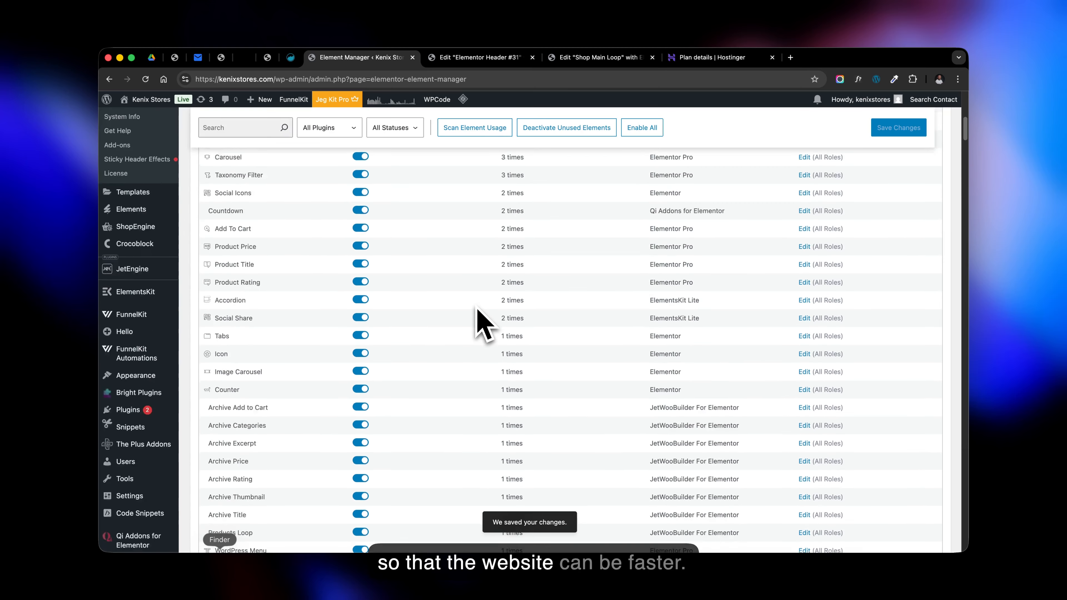
scroll(479, 307, down, 15)
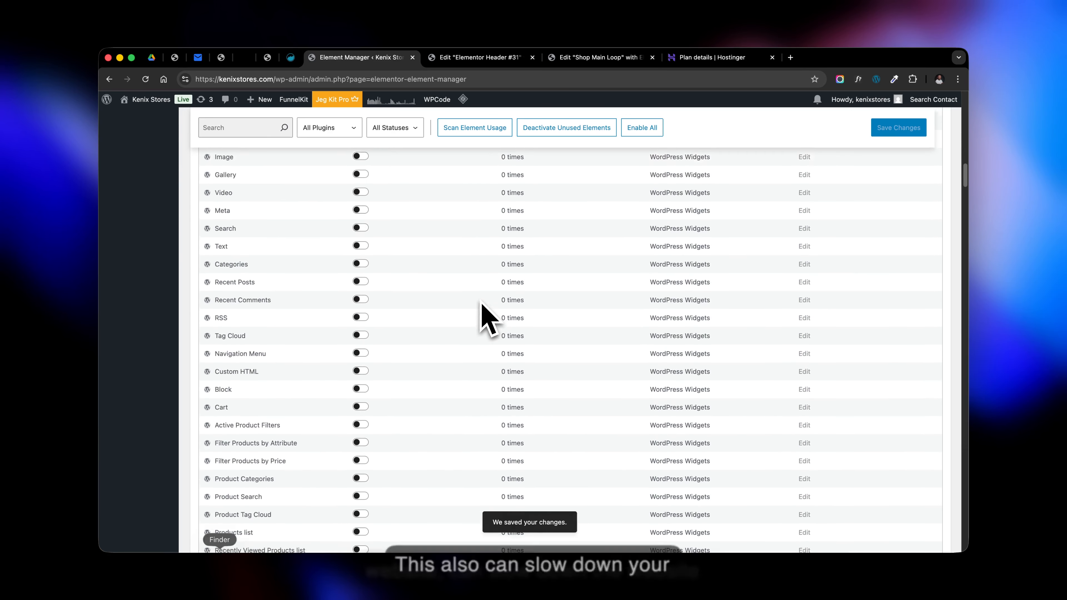
scroll(482, 304, down, 8)
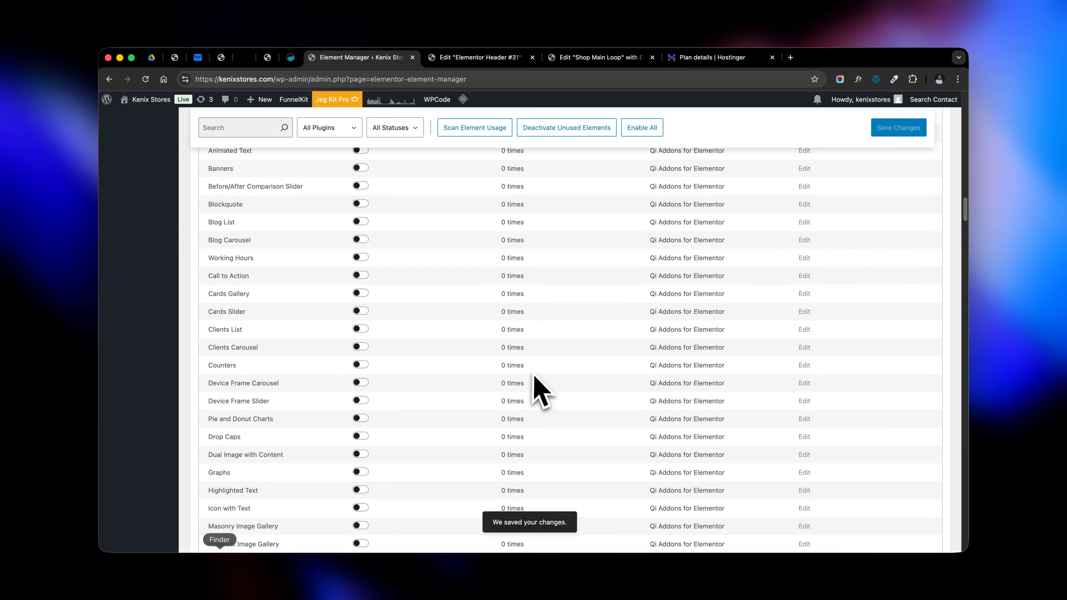
scroll(537, 307, down, 2)
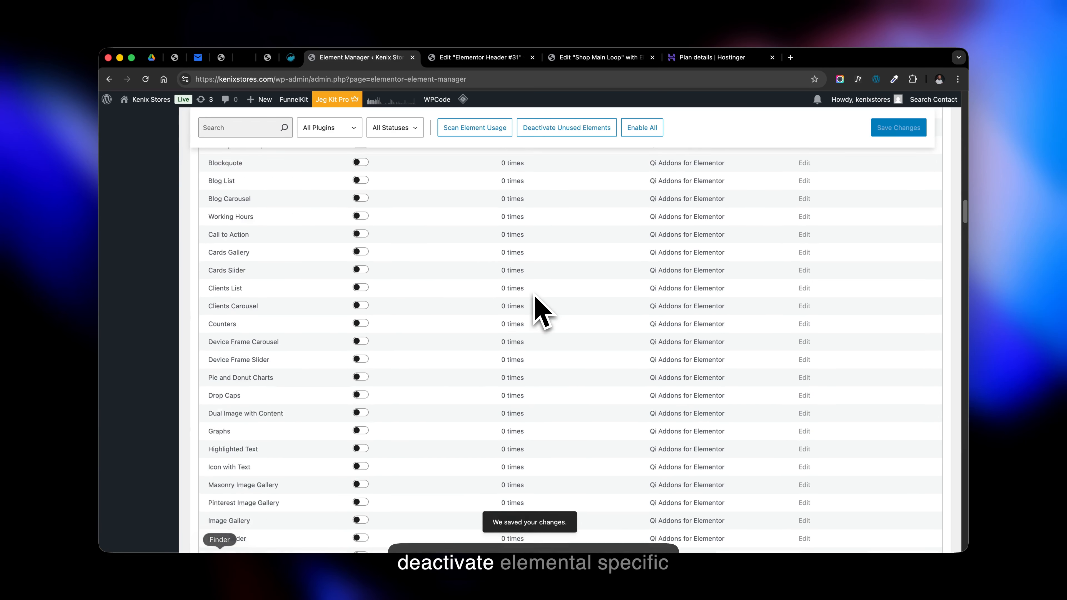
scroll(535, 296, down, 5)
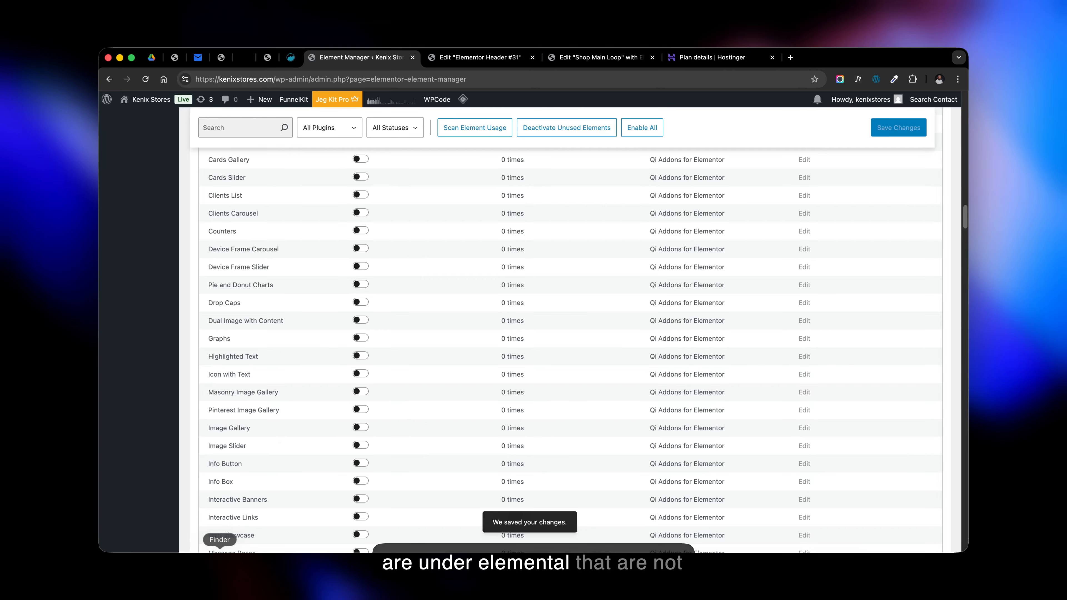
scroll(665, 297, up, 20)
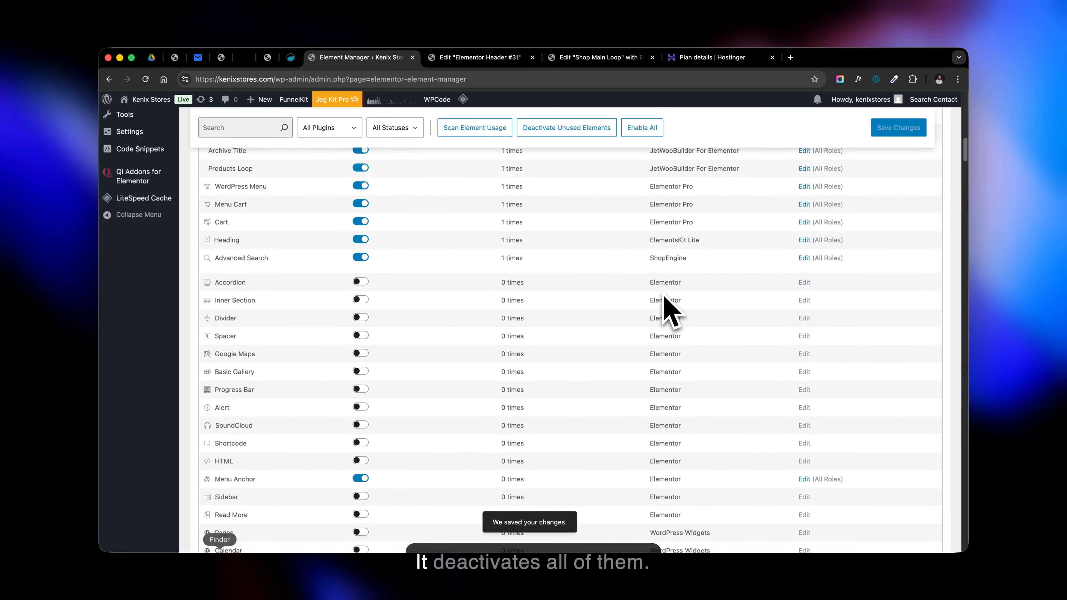
Purge all of the site's LiteSpeed caches from the WordPress admin.
scroll(668, 301, up, 5)
scroll(672, 305, down, 3)
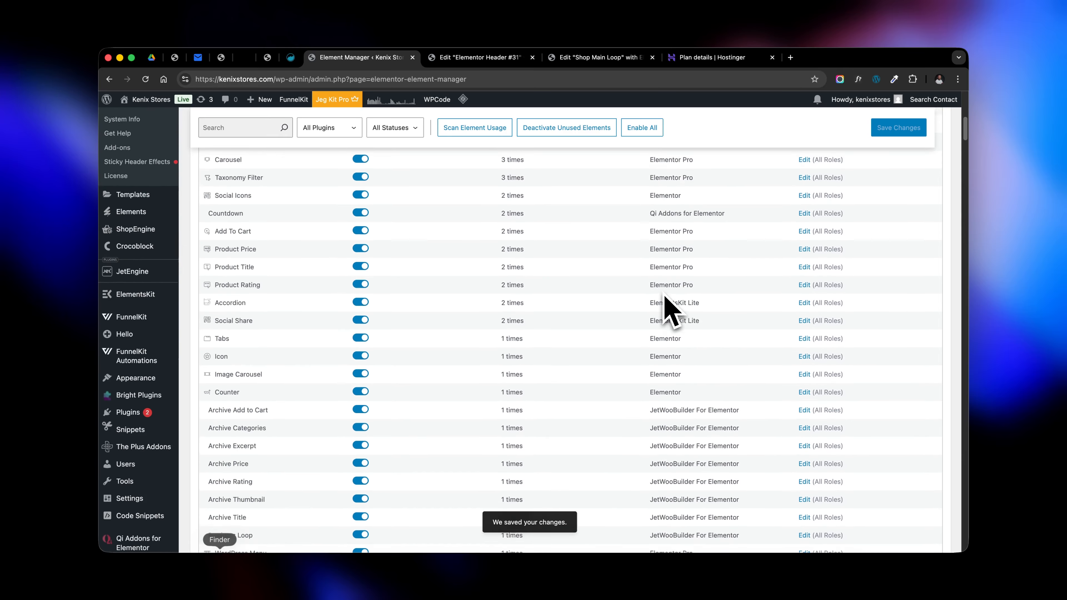
mouse_move(464, 105)
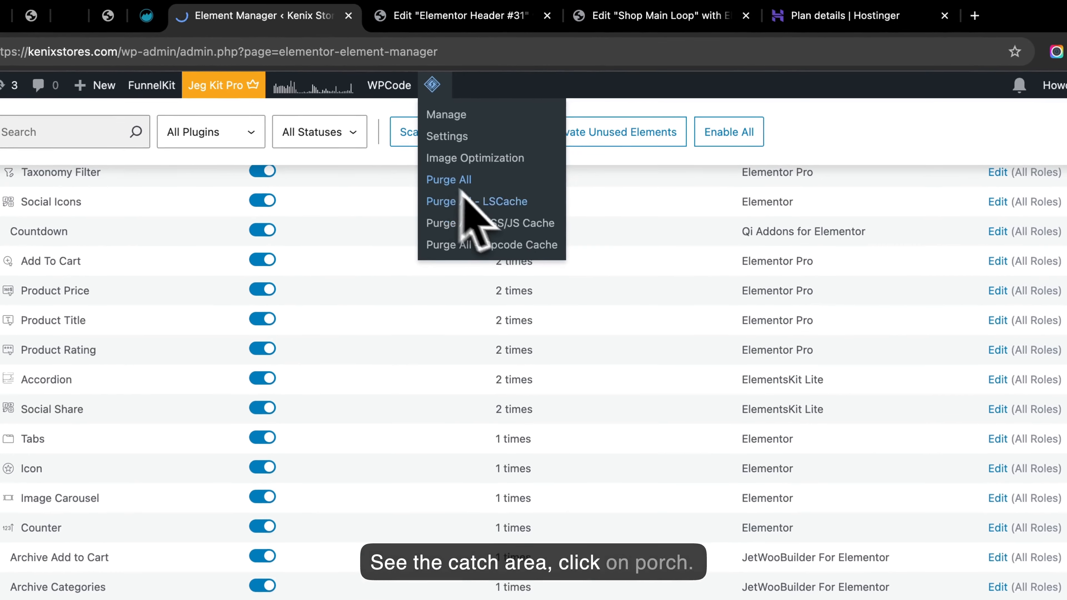
click(470, 158)
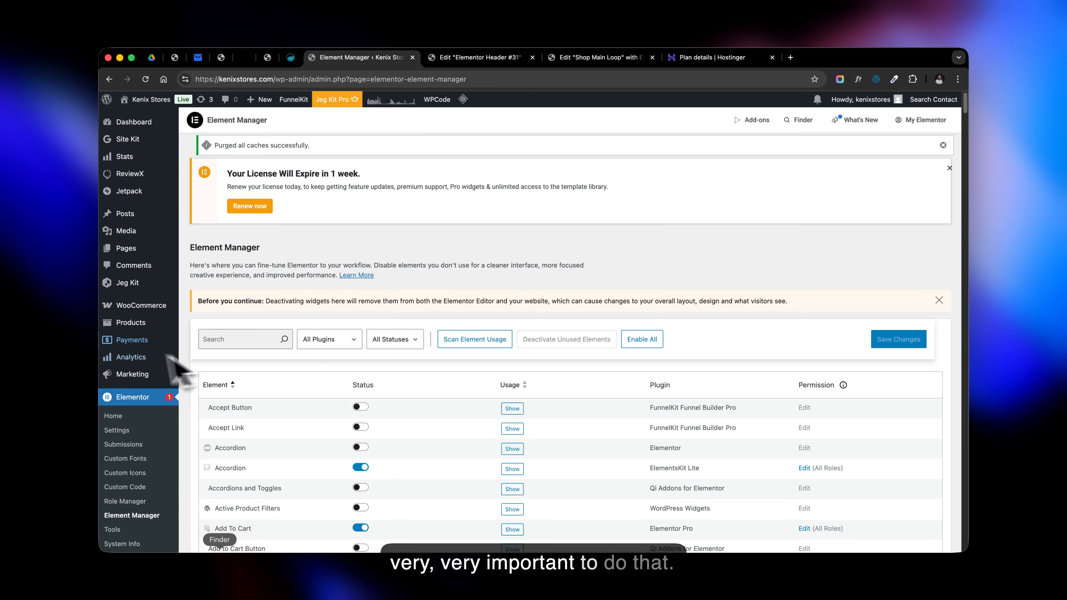
Open the Widgets settings of Qi Addons for Elementor and check which widgets are active in each category.
scroll(128, 330, down, 2)
scroll(139, 336, down, 12)
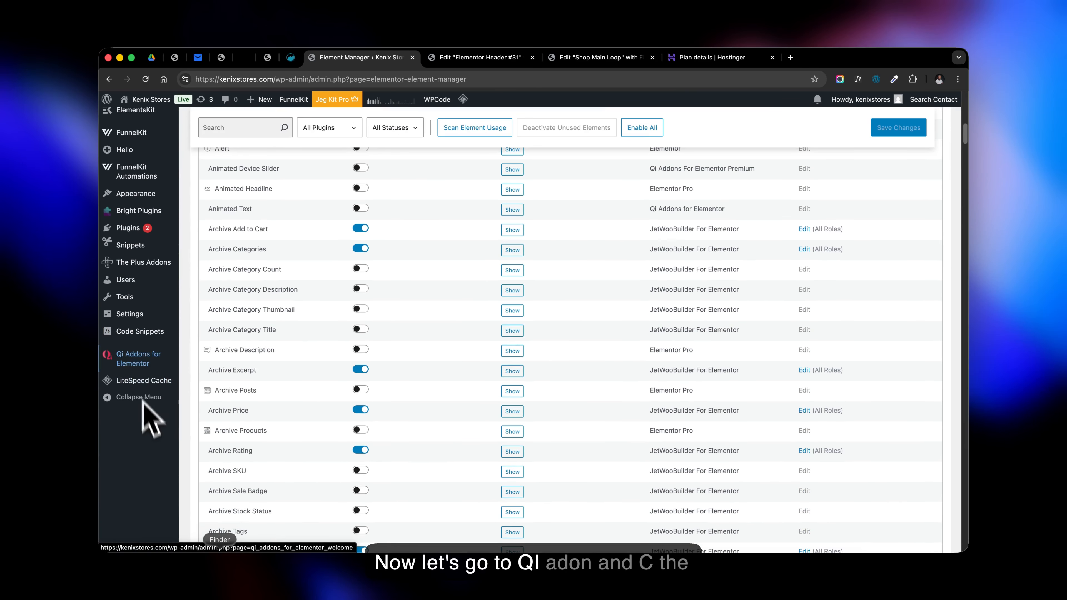
mouse_move(139, 370)
click(174, 368)
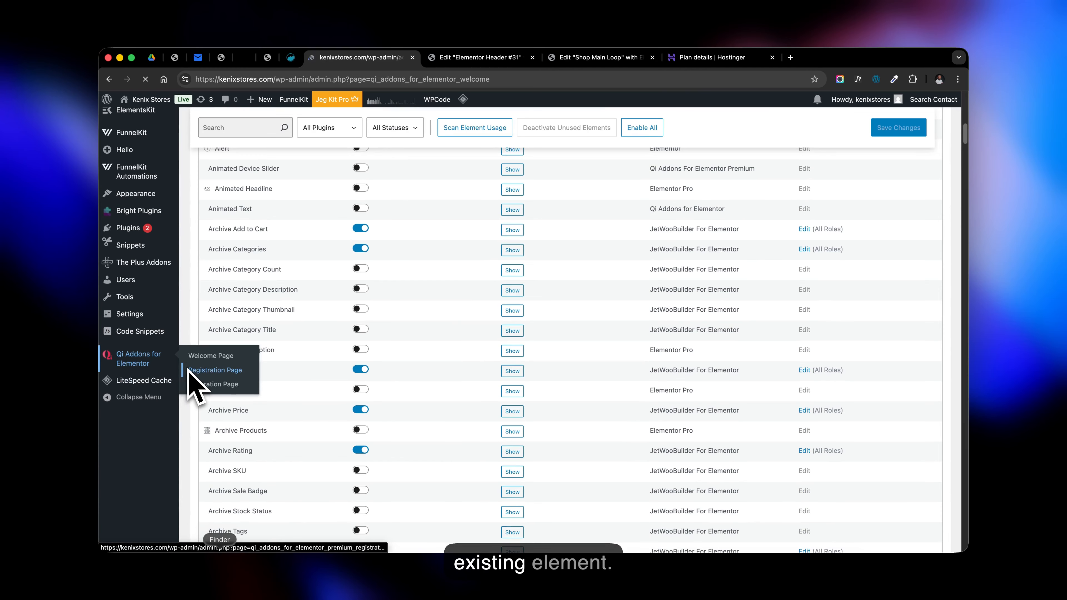
click(576, 264)
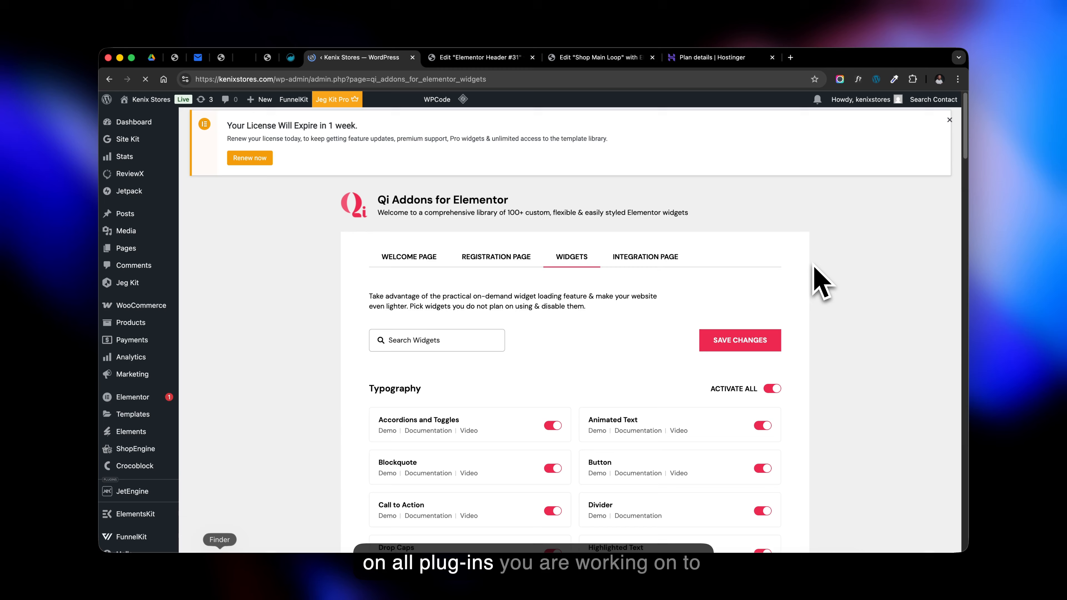
scroll(821, 281, down, 5)
scroll(825, 279, up, 2)
scroll(827, 280, up, 1)
scroll(828, 280, down, 20)
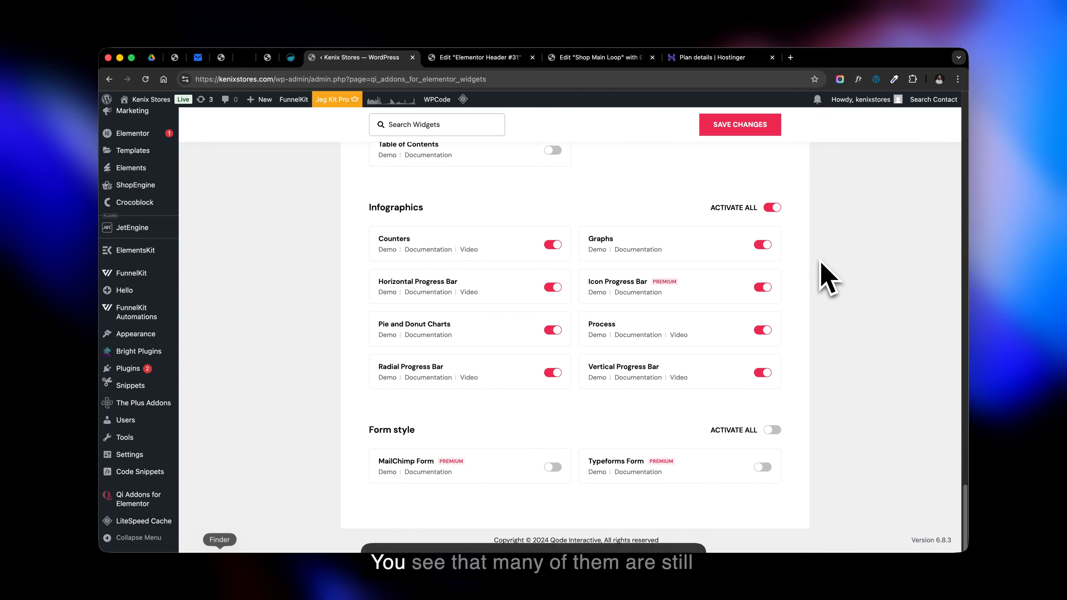
Deactivate all widgets in the Infographics category and save the changes.
scroll(673, 404, up, 4)
scroll(659, 410, up, 1)
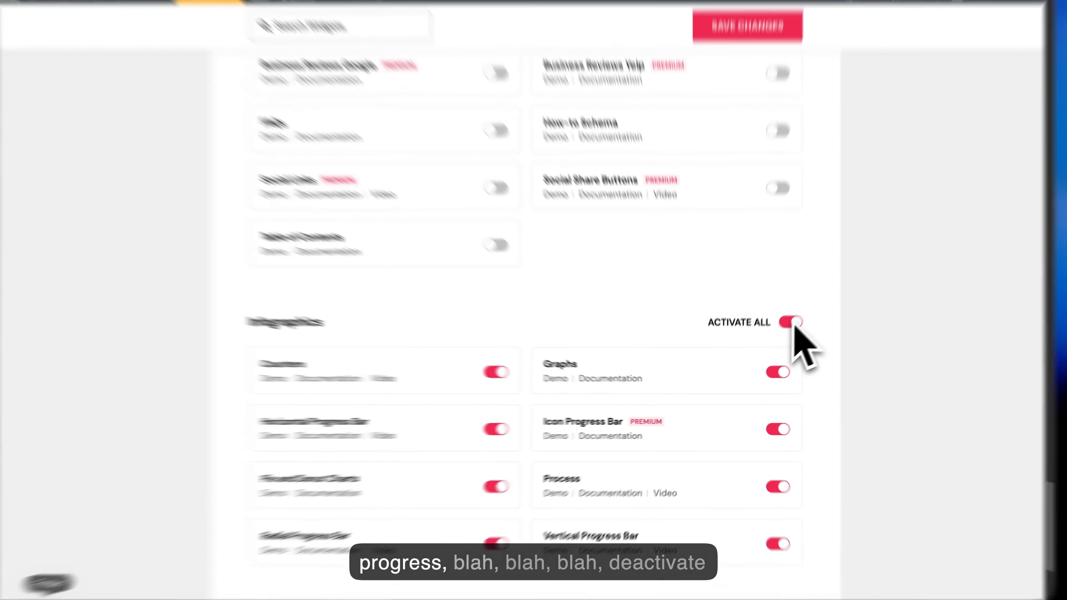
click(772, 345)
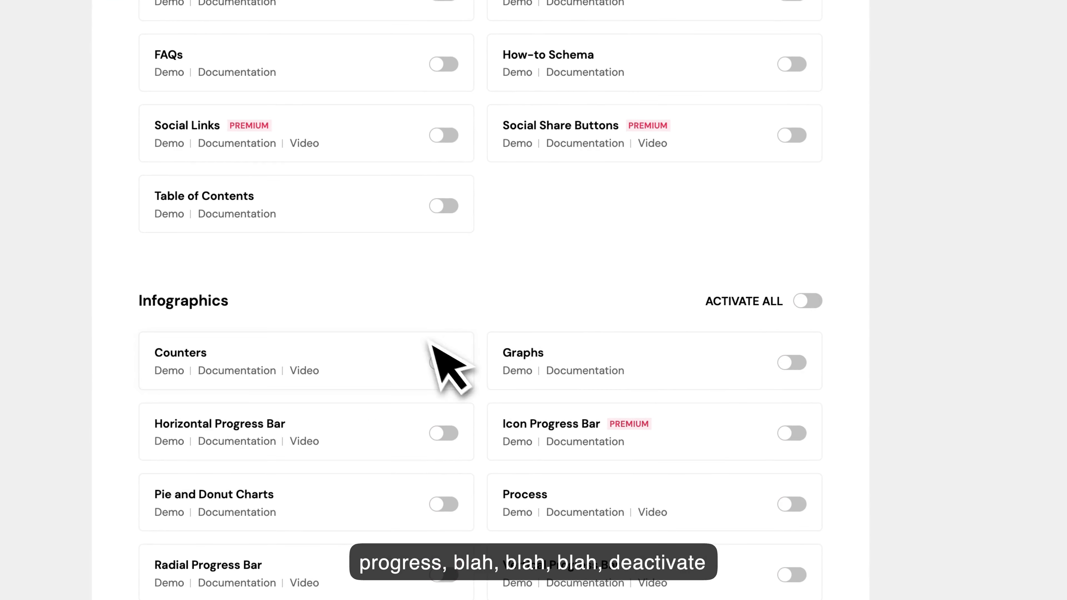
scroll(436, 357, up, 15)
scroll(643, 357, up, 3)
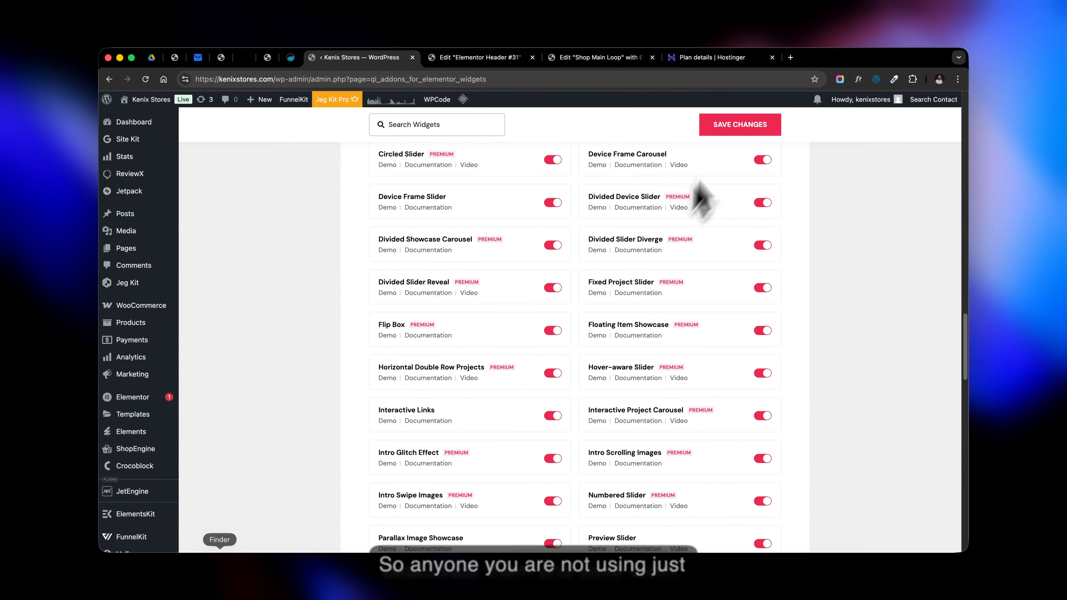
click(746, 126)
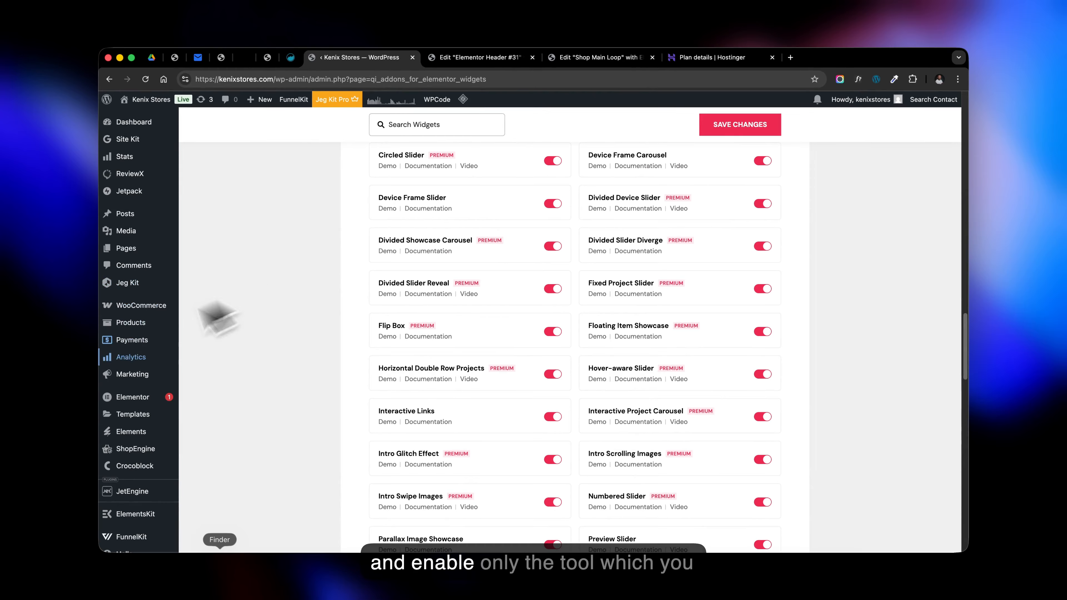
Dismiss the license expiry notice, and switch off and save the Typeout Text and Vertical Tabs widgets under Typography.
scroll(131, 357, up, 20)
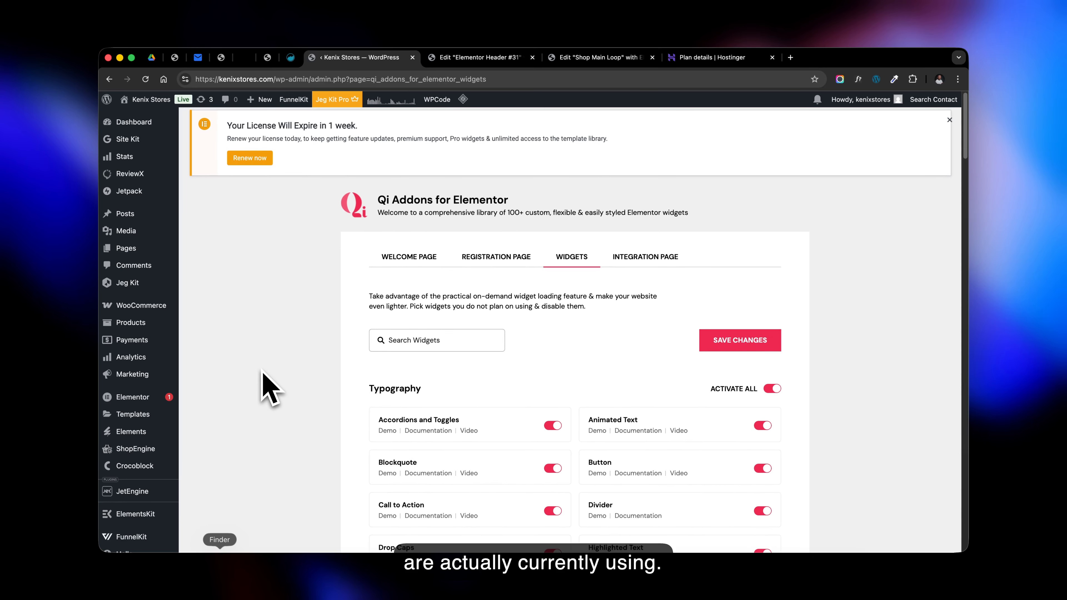
click(949, 121)
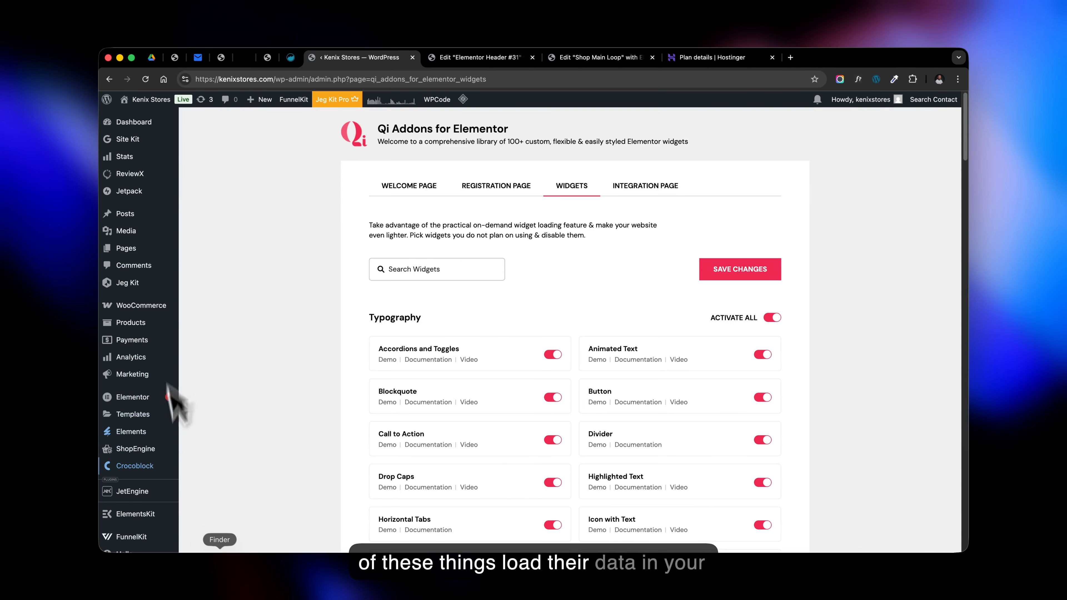
scroll(171, 410, down, 8)
mouse_move(159, 403)
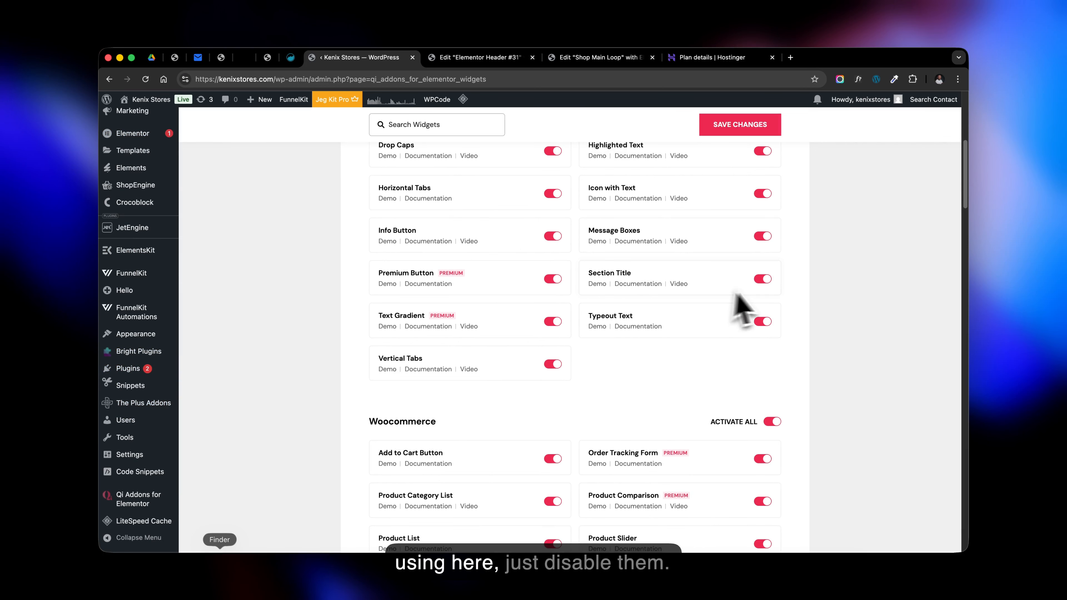
click(764, 323)
click(551, 364)
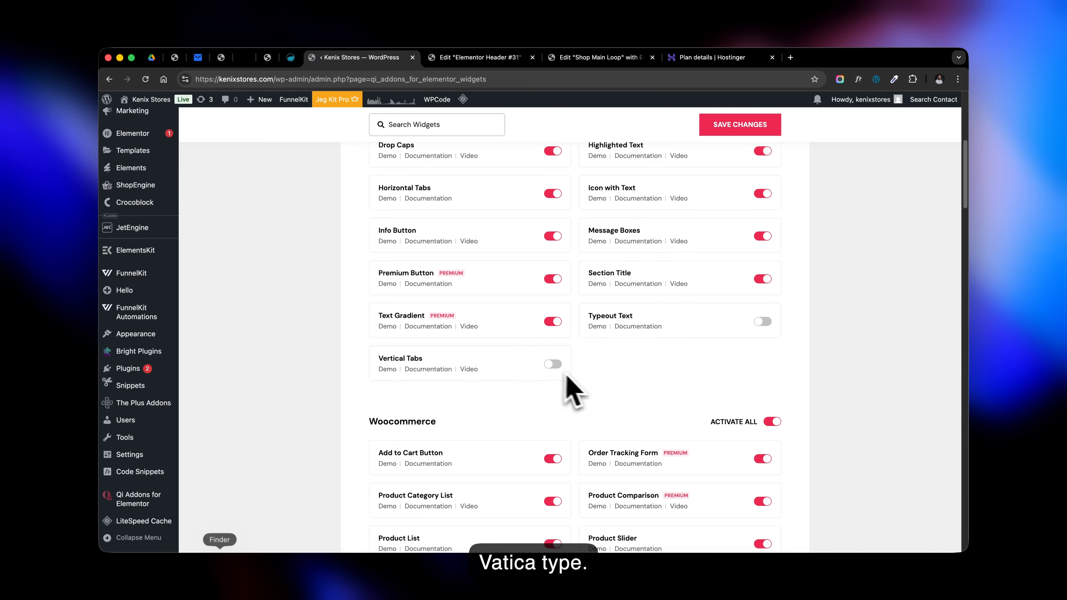
click(752, 128)
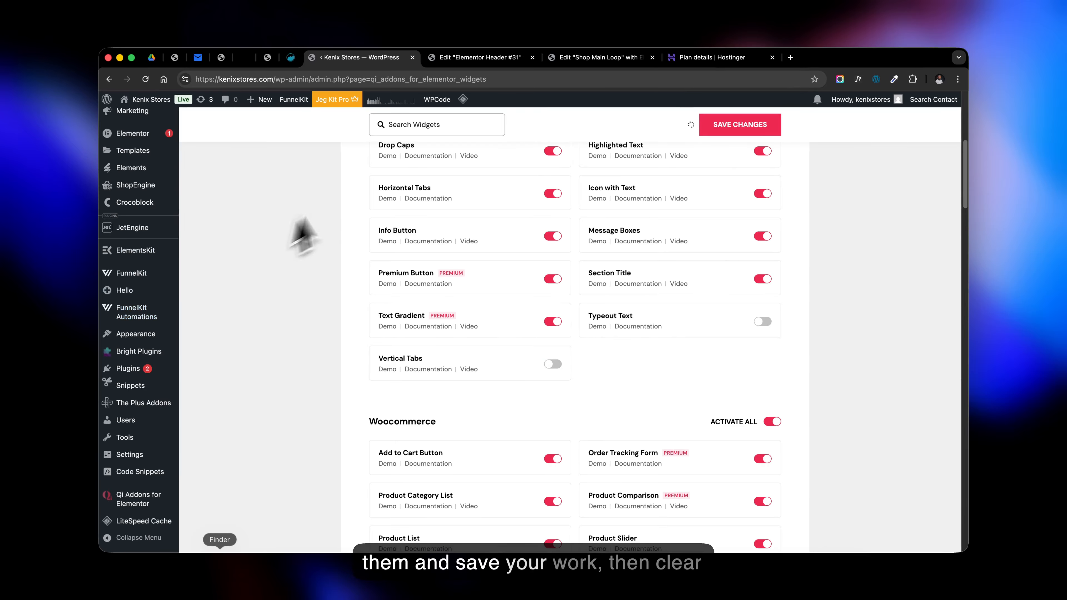
scroll(145, 364, down, 5)
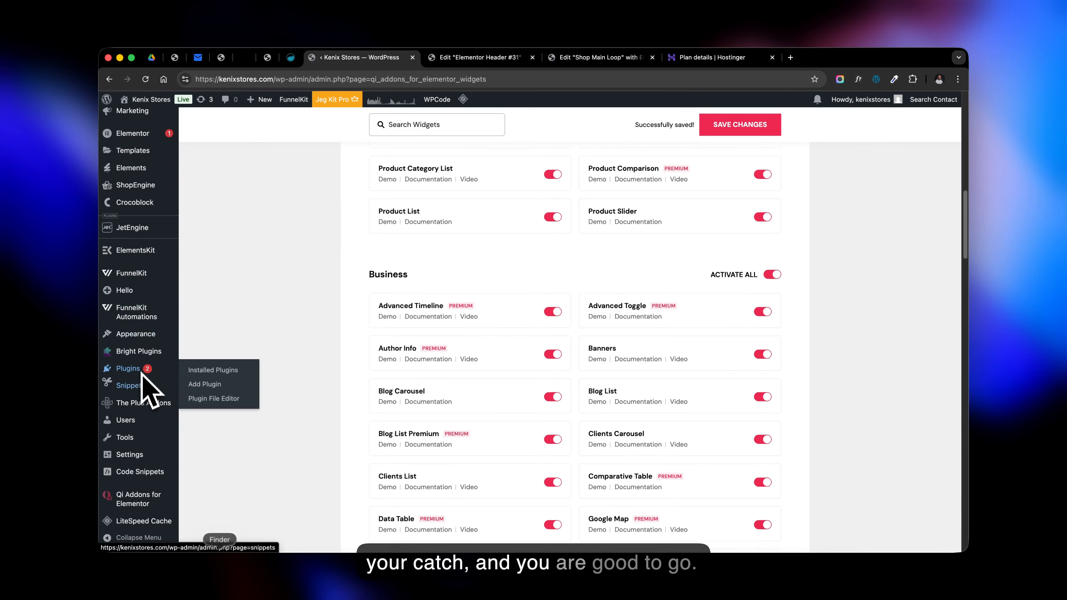
scroll(148, 374, up, 10)
mouse_move(162, 313)
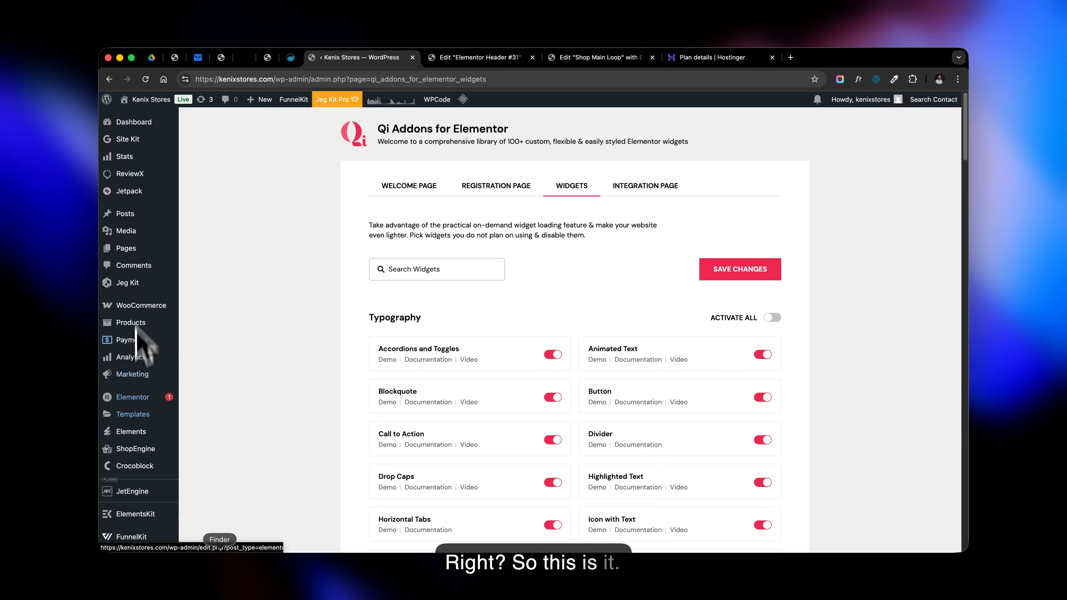
Open the widget settings of The Plus Addons and scan for unused widgets.
scroll(137, 406, down, 10)
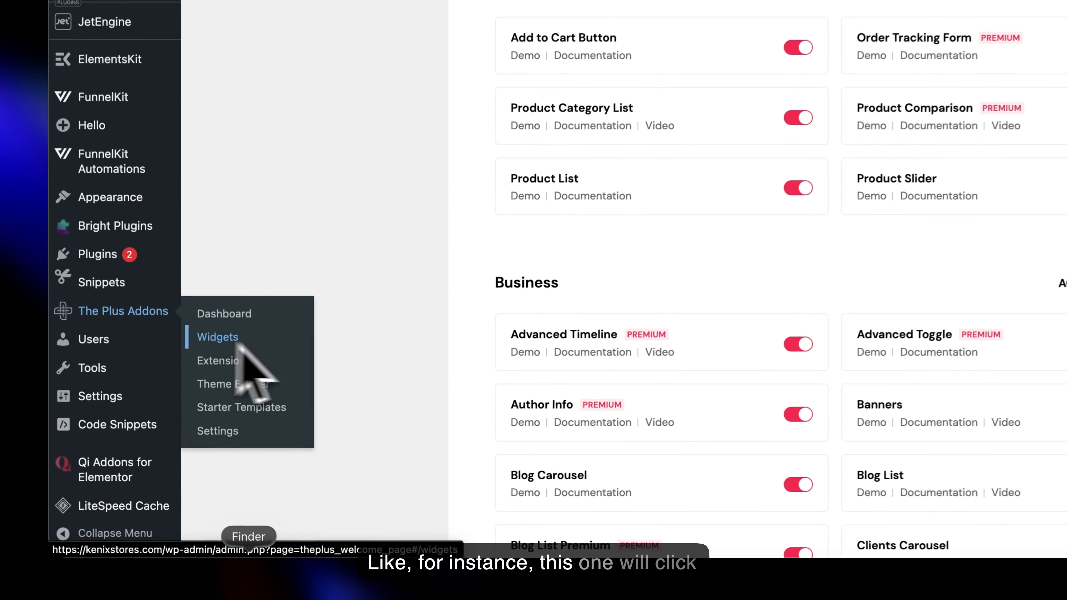
click(201, 419)
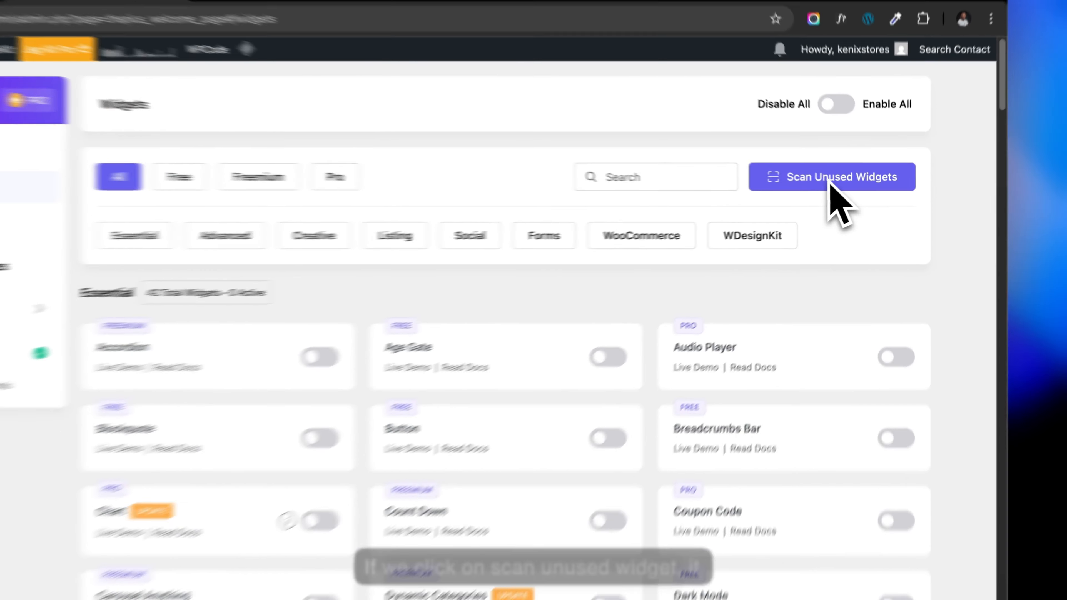
click(830, 180)
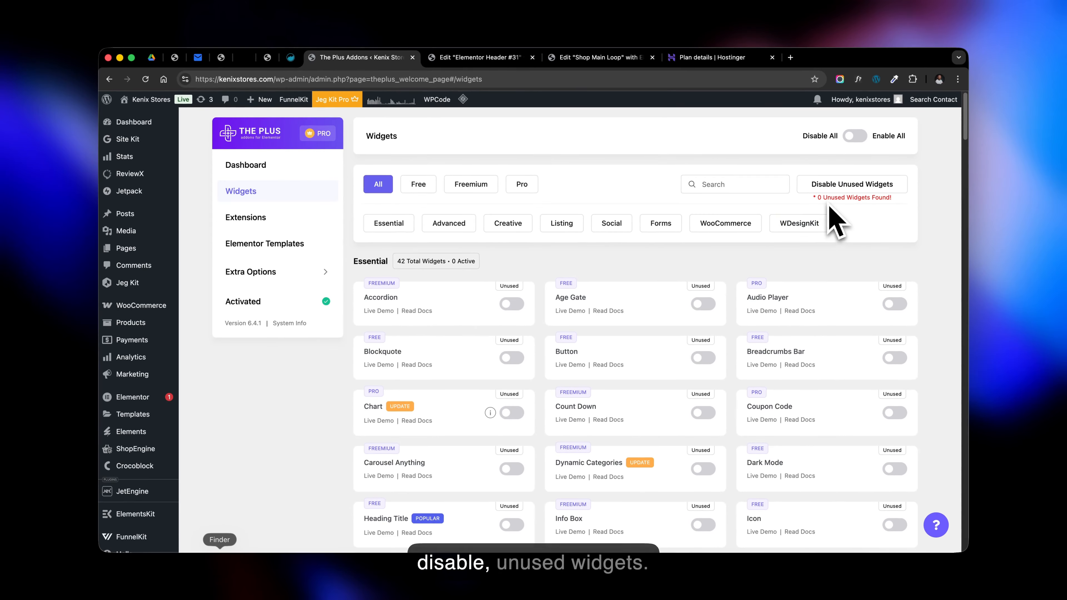
Review the scan result and examine which widgets in each category are marked as unused.
scroll(710, 310, down, 2)
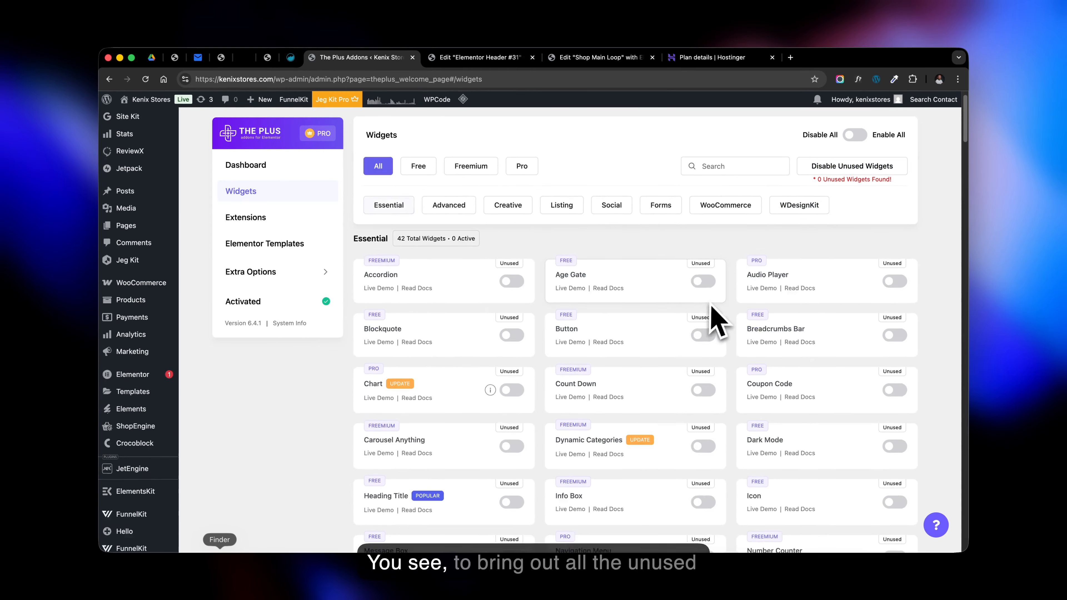
scroll(712, 309, down, 15)
scroll(722, 314, down, 20)
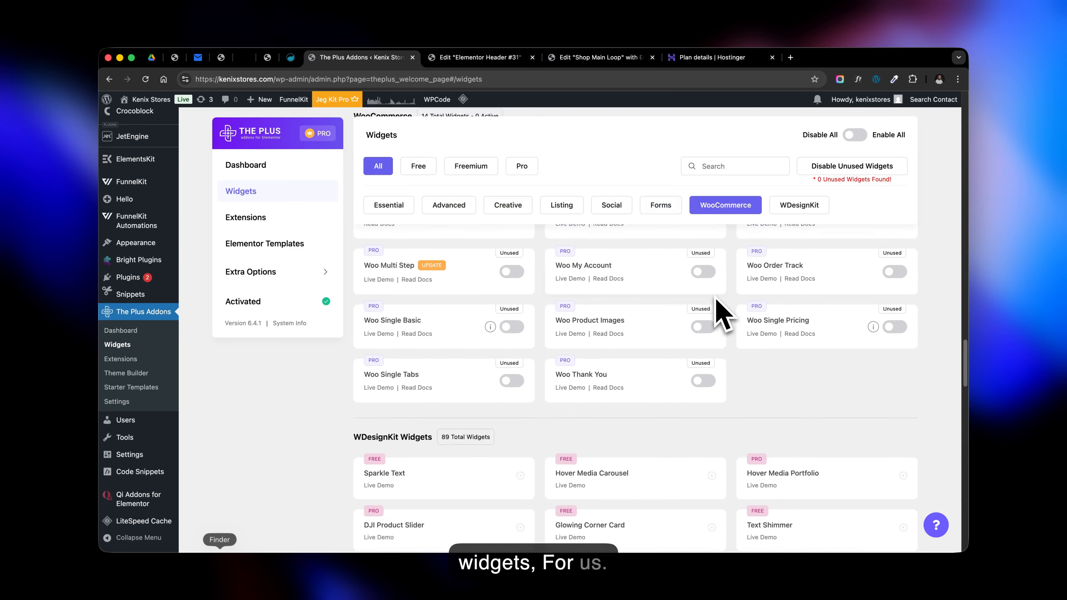
scroll(722, 314, down, 3)
scroll(723, 314, up, 12)
scroll(723, 311, up, 20)
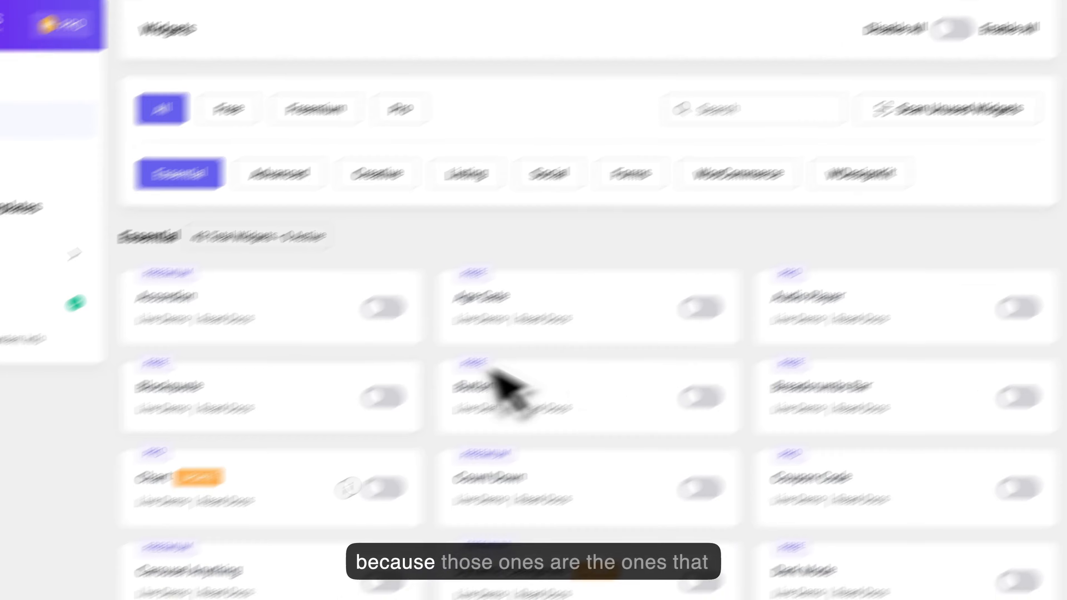
Look through the full widget list and enable the Age Gate widget in the Essential category.
scroll(494, 373, down, 20)
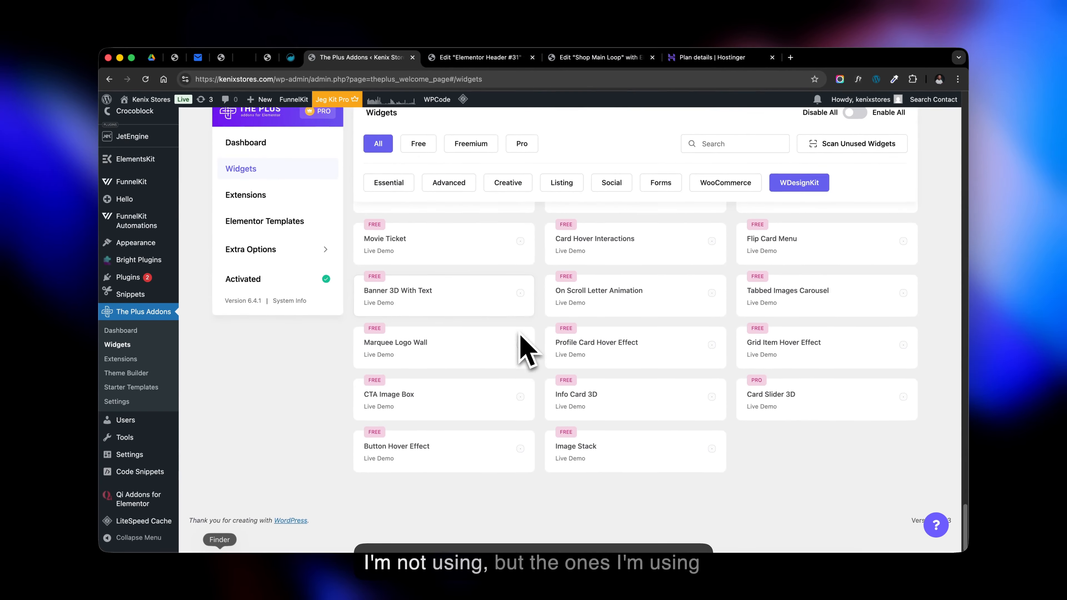
scroll(525, 349, up, 15)
scroll(544, 297, up, 20)
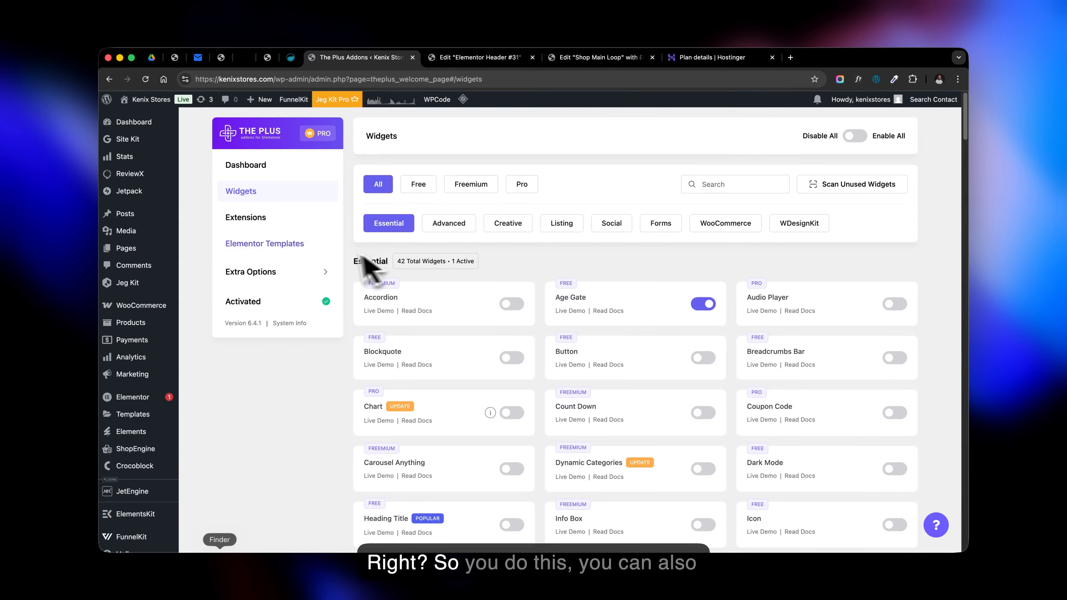
Open The Plus Addons extensions, enable Cross Domain Copy Paste, and check which other extensions are active.
click(294, 220)
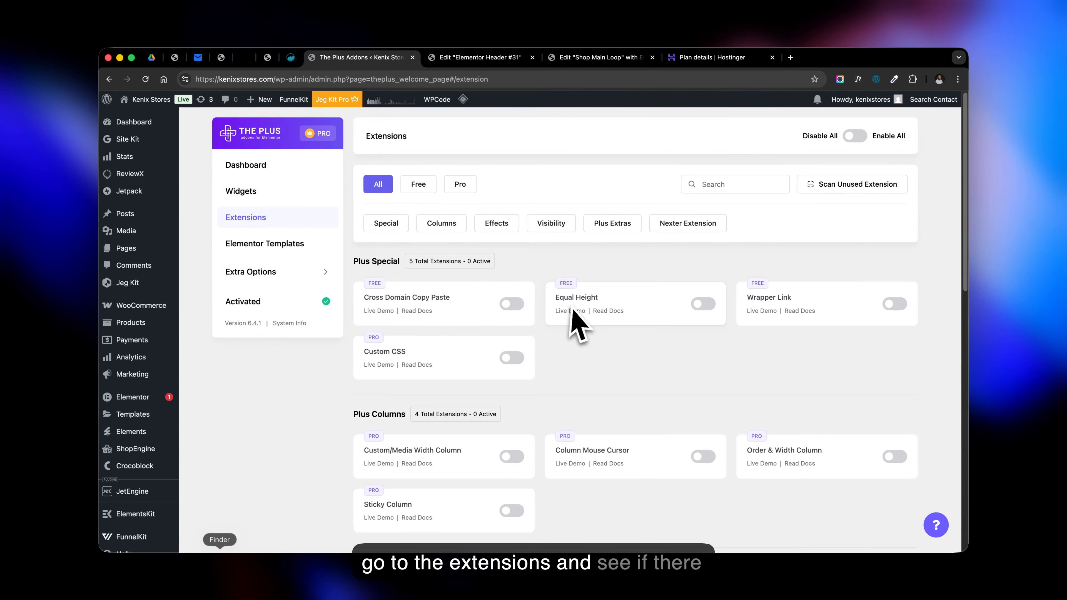
click(512, 303)
scroll(615, 317, down, 15)
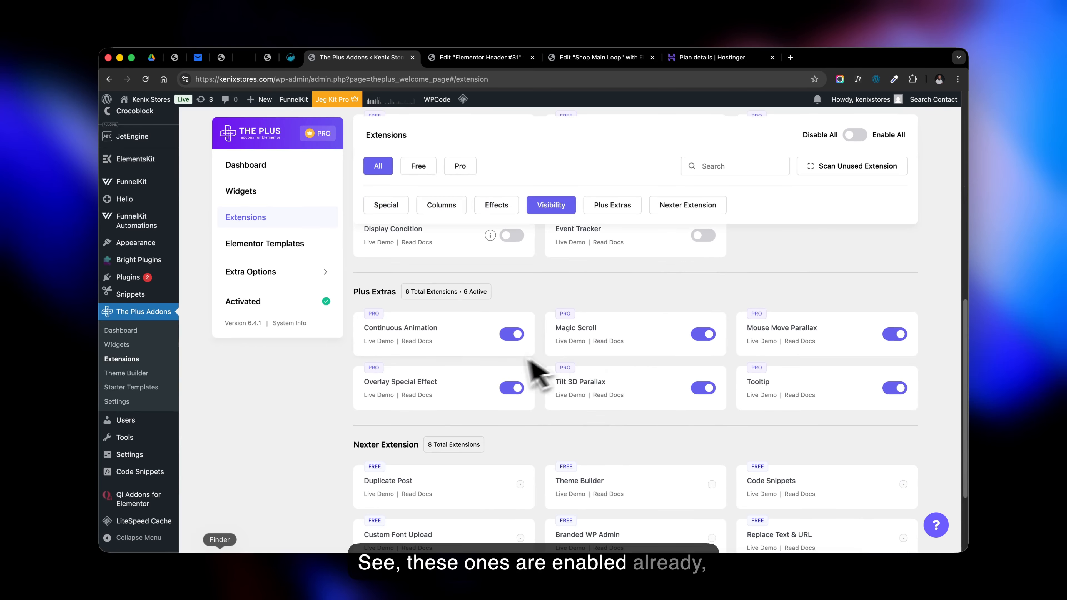
scroll(588, 349, up, 15)
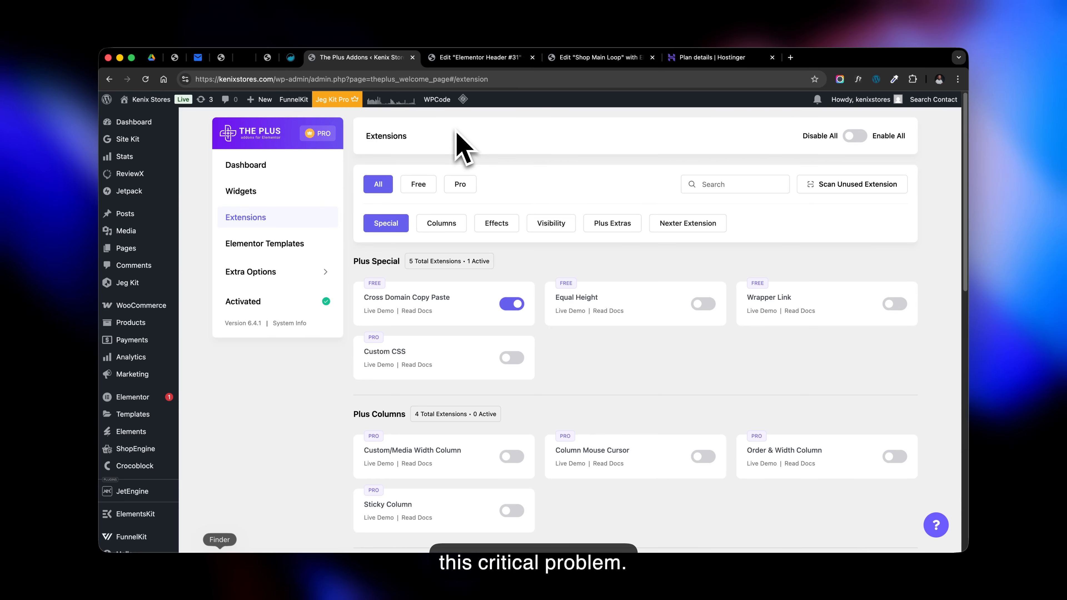
Review the Hostinger plan details and the Elementor header in the editor, and return to The Plus Addons extensions.
click(712, 57)
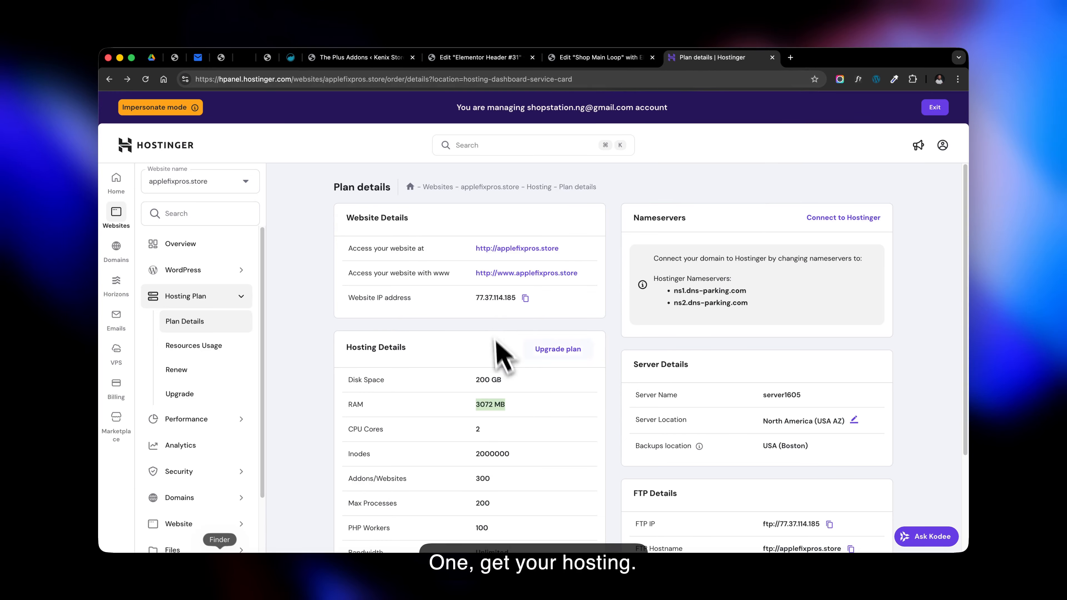
click(472, 58)
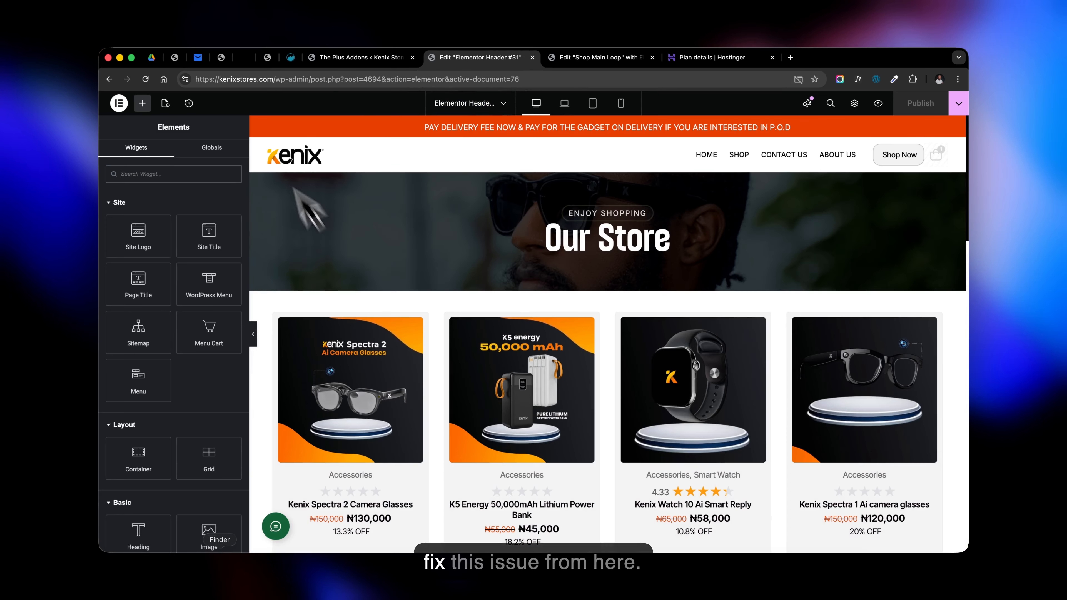
click(353, 58)
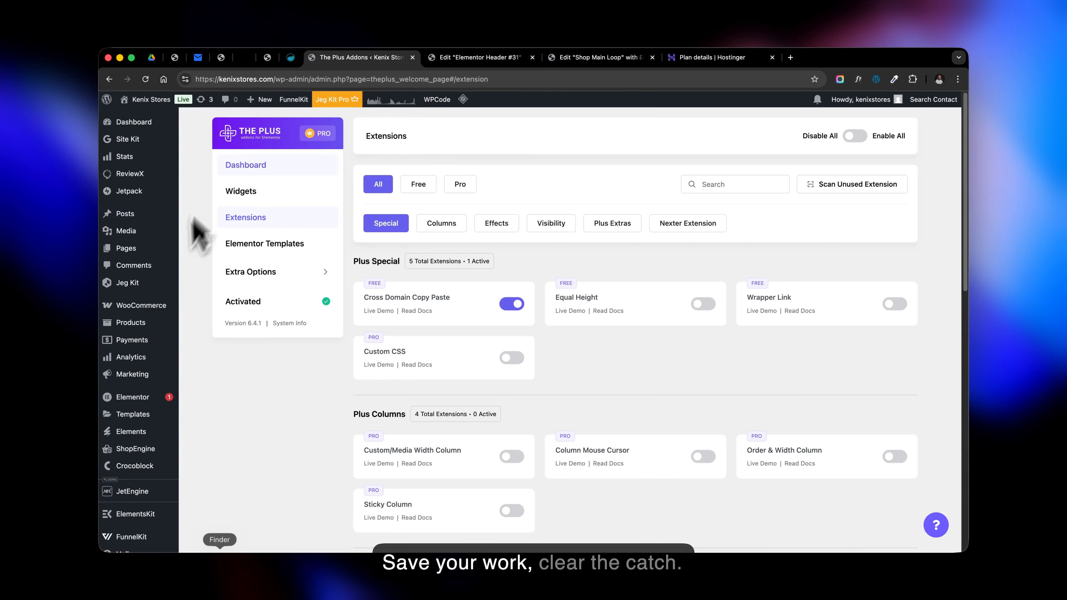
Open the site's WP-Sweep page and highlight the Revisions count under Post Sweep.
scroll(212, 332, down, 6)
mouse_move(135, 361)
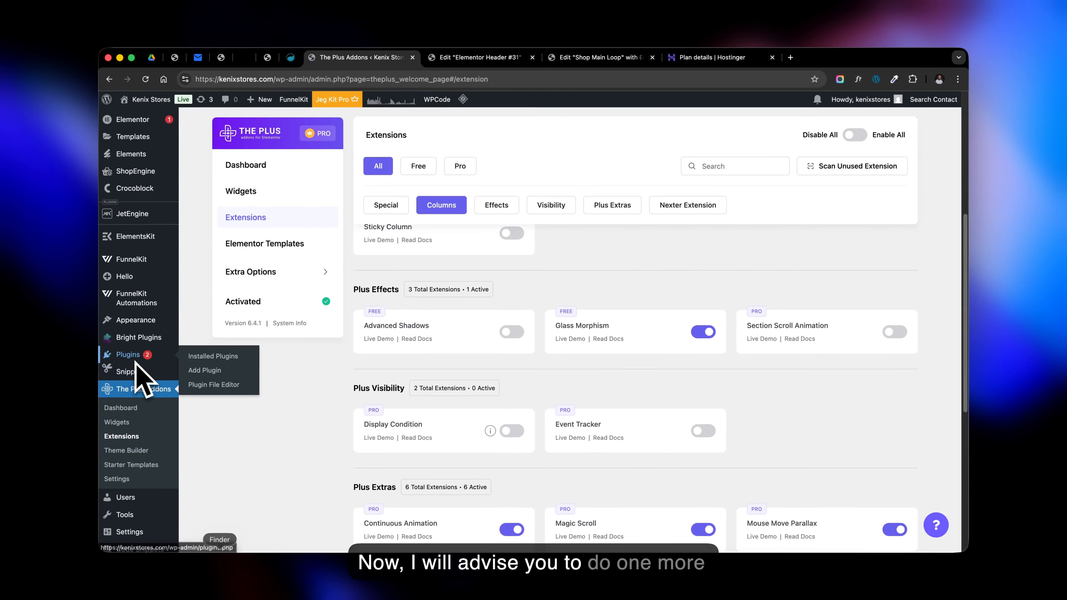
scroll(145, 467, down, 6)
mouse_move(143, 455)
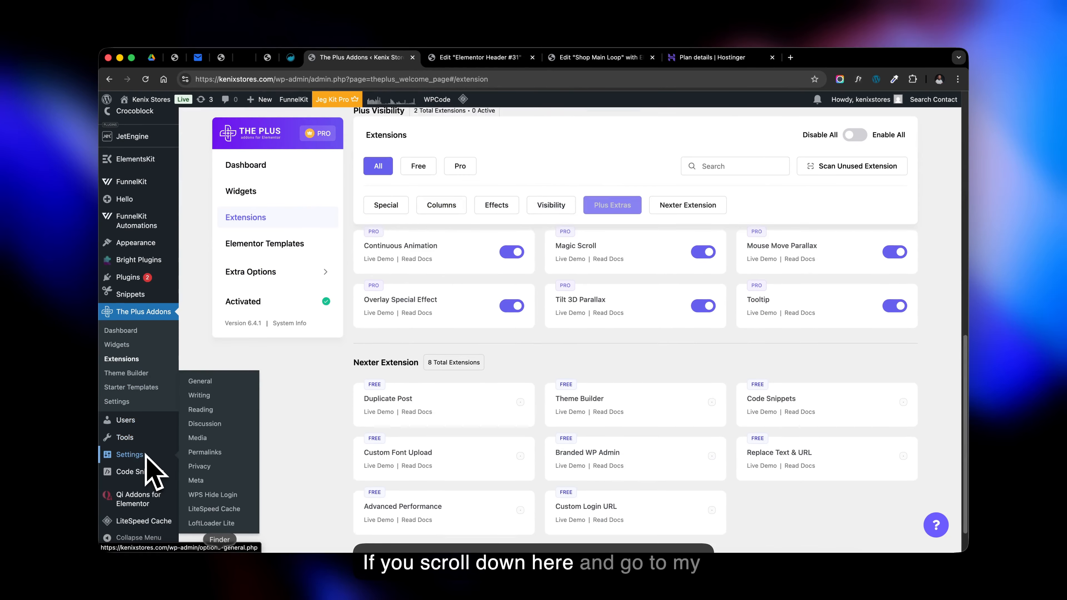
mouse_move(126, 440)
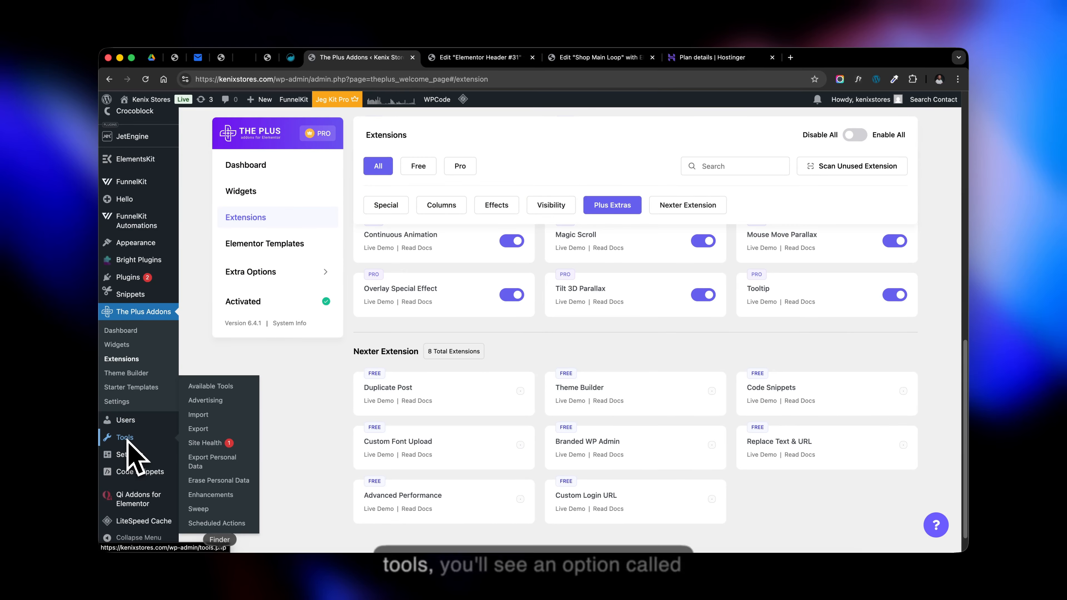
right_click(202, 509)
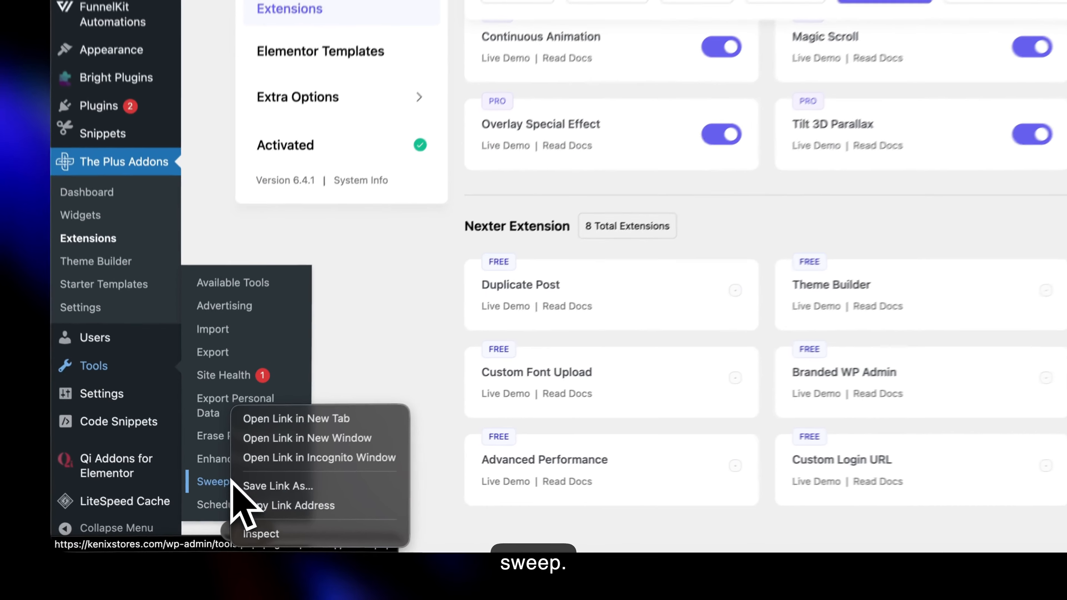
key(Escape)
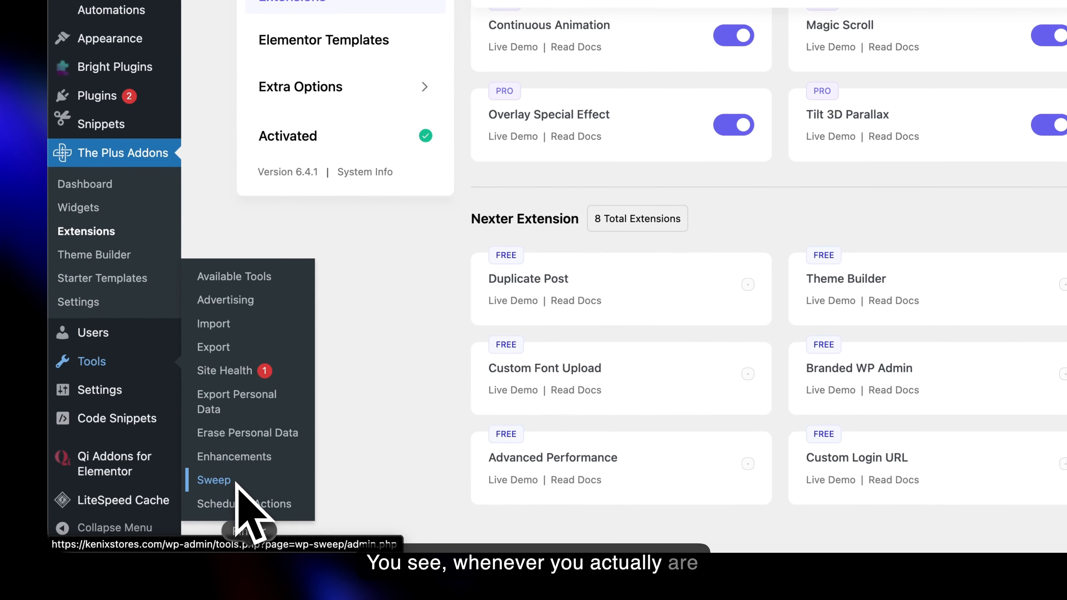
click(235, 483)
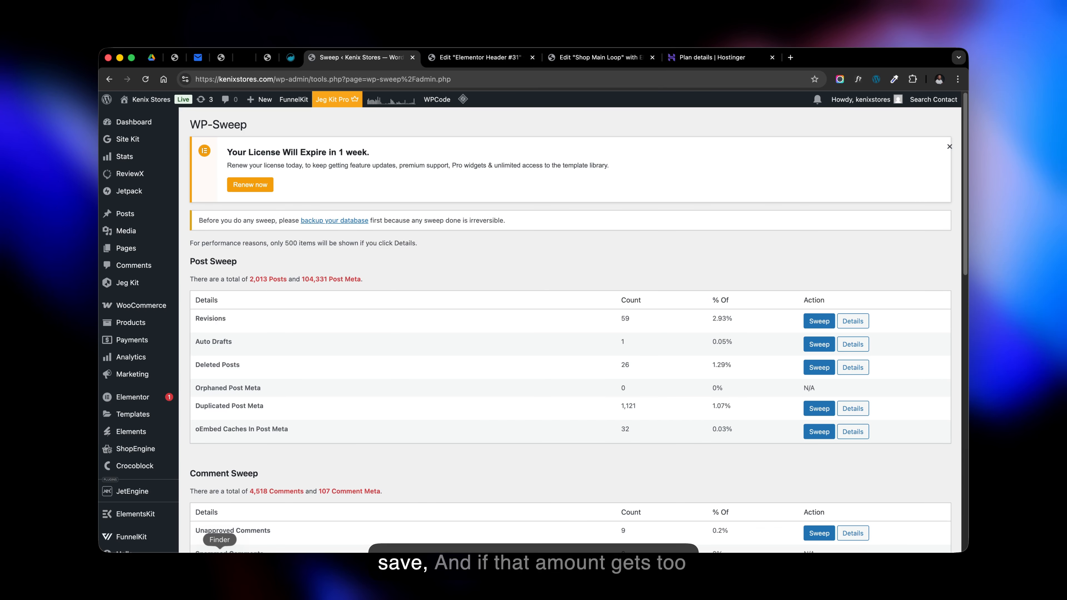
double_click(628, 321)
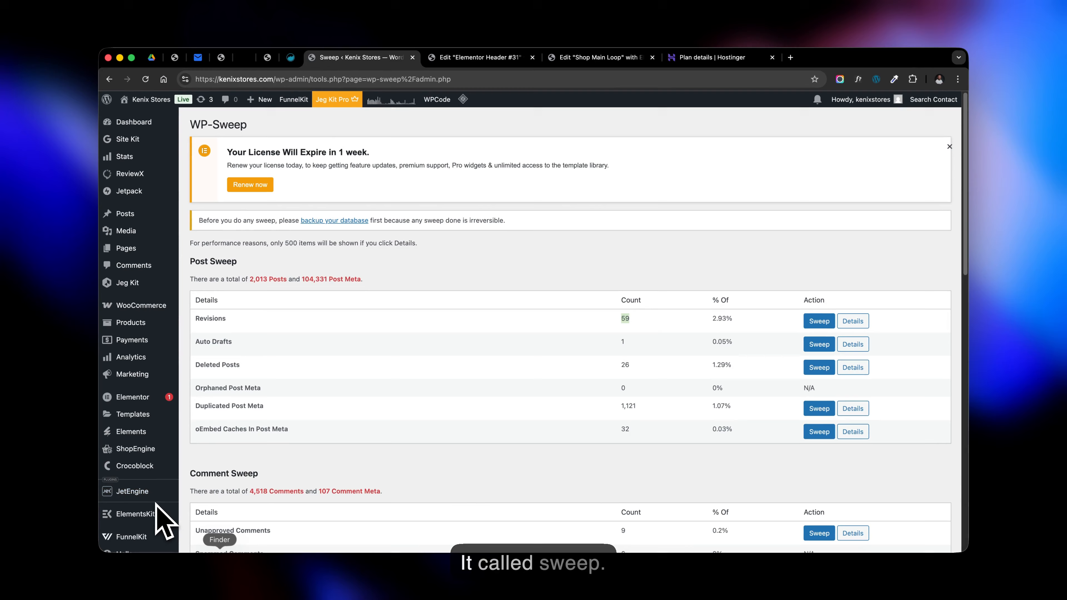
Return to the Post Sweep section of WP-Sweep and sweep the Revisions entry.
mouse_move(168, 429)
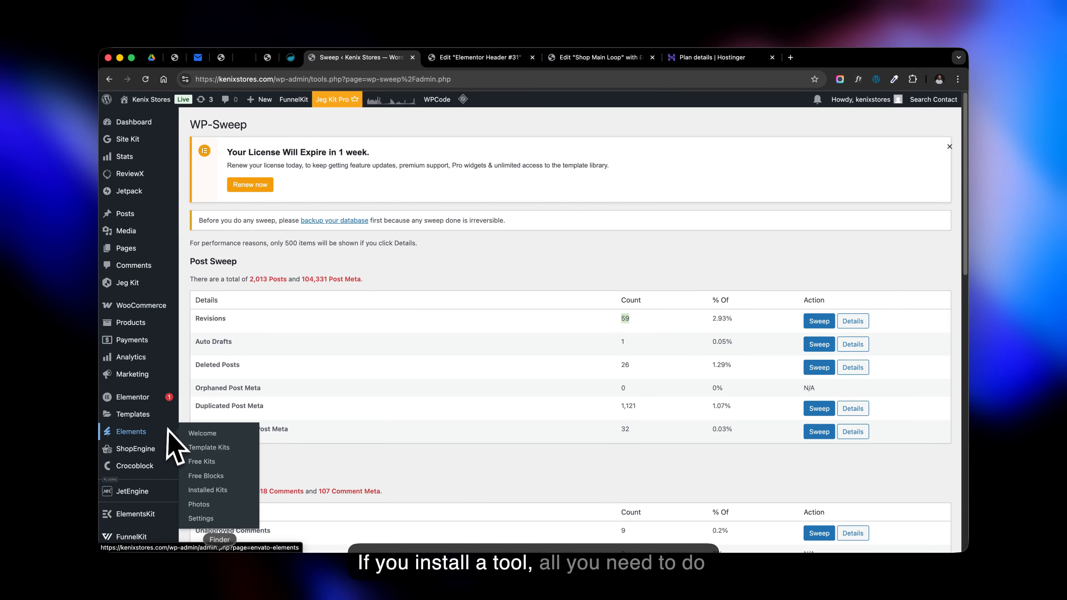
scroll(148, 505, down, 5)
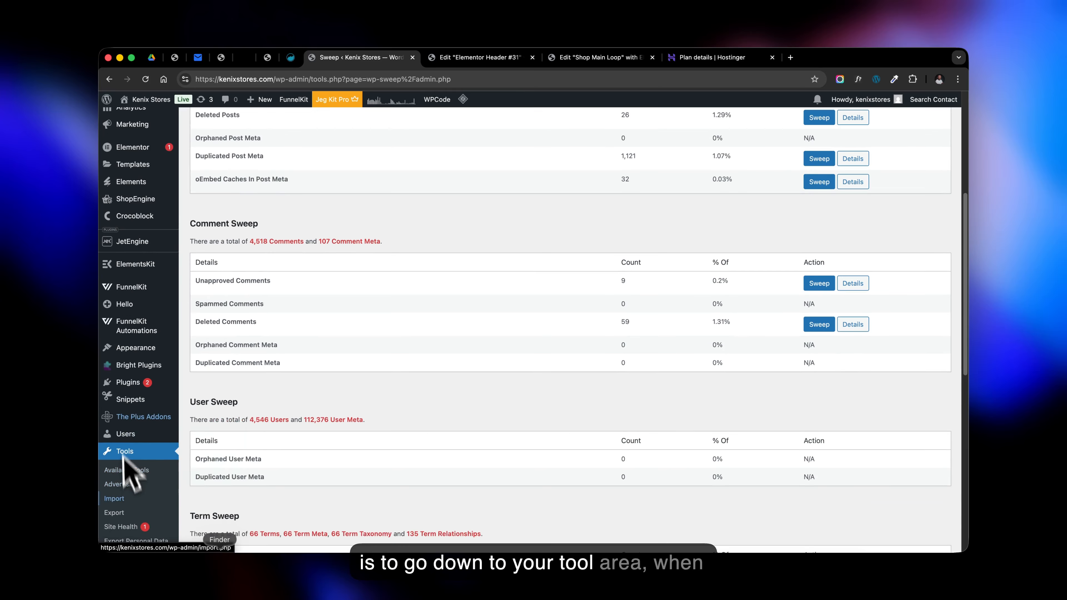
scroll(137, 510, down, 5)
scroll(139, 519, down, 2)
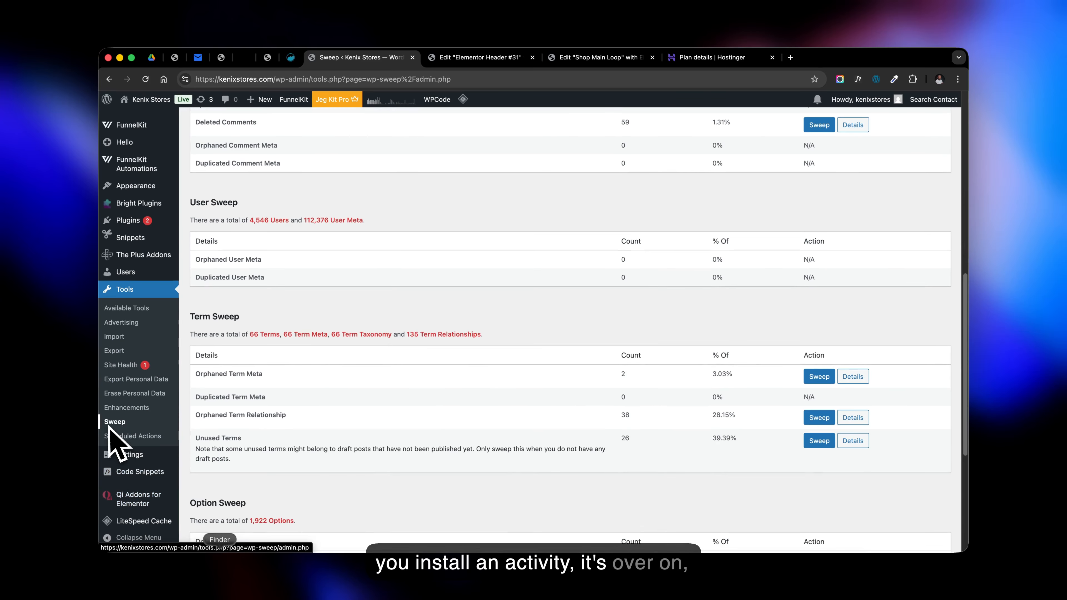
click(115, 422)
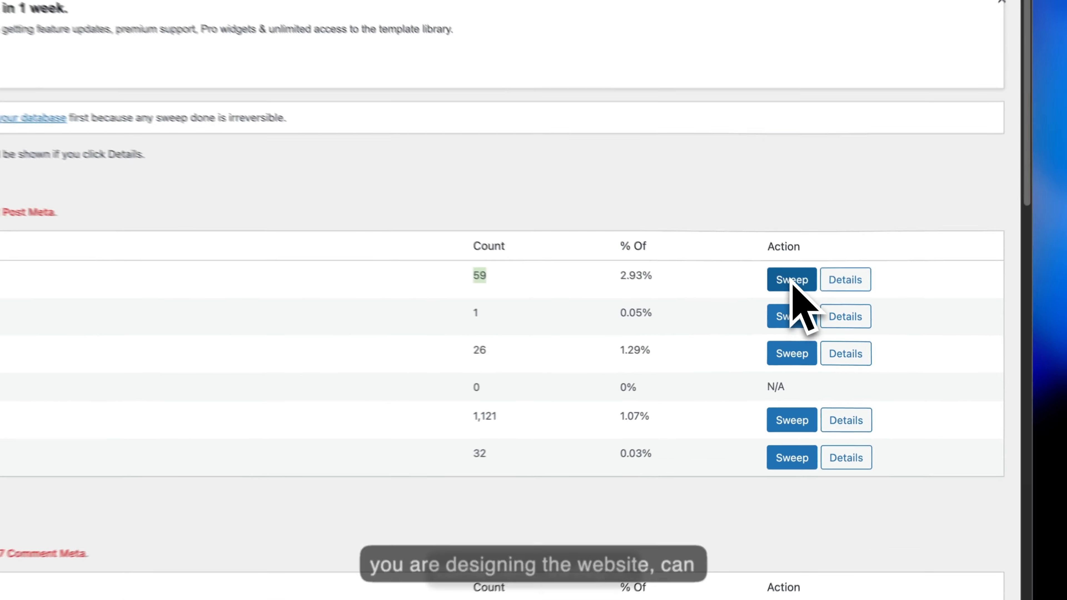
click(818, 325)
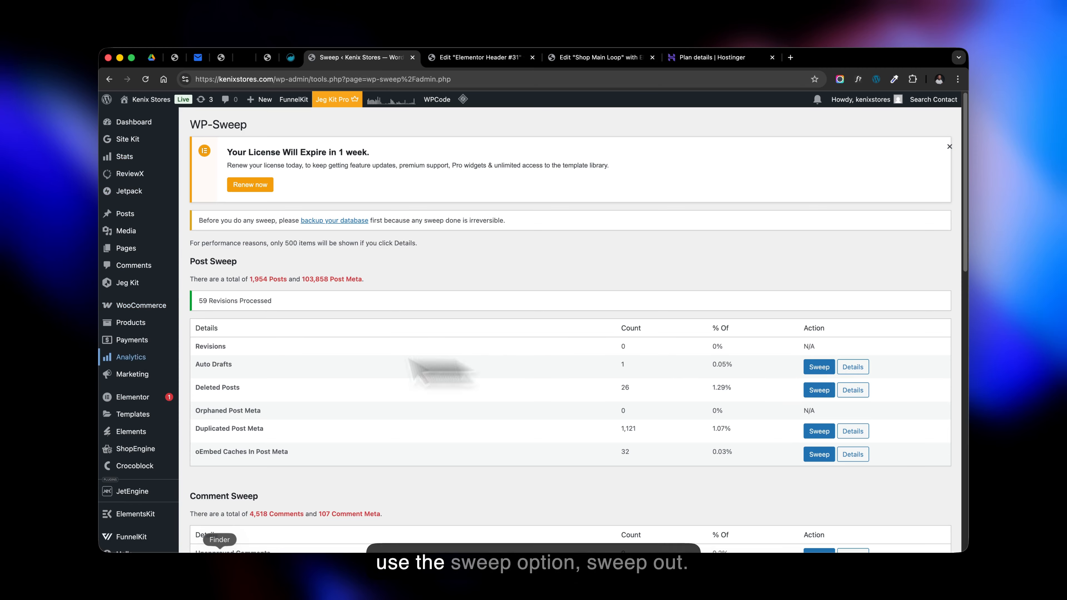
Go to the page for adding new WordPress plugins and search for "sweep".
scroll(132, 349, down, 5)
scroll(898, 185, up, 4)
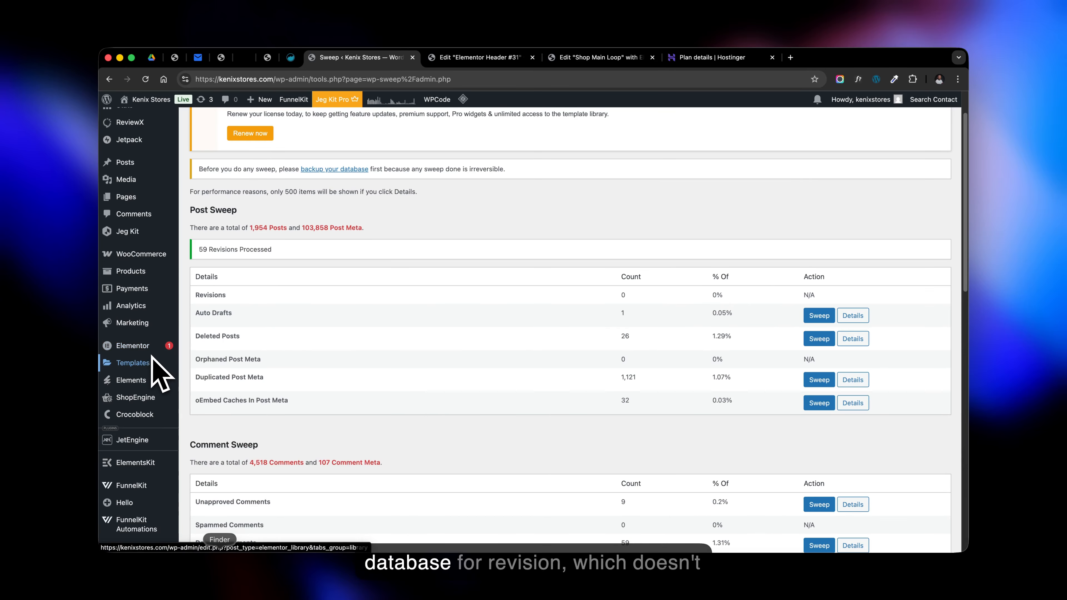
scroll(135, 387, down, 4)
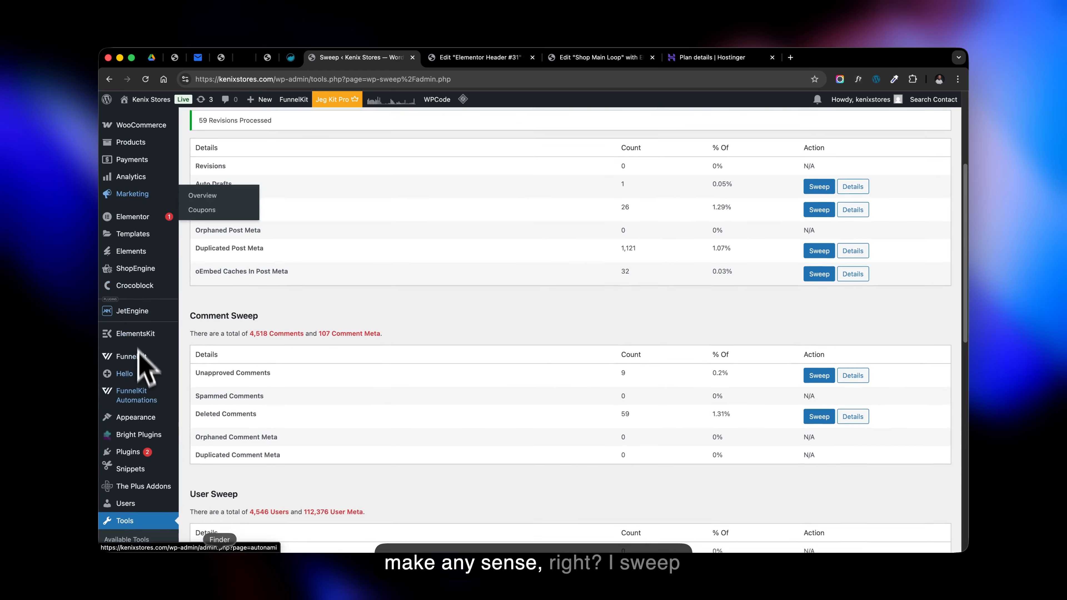
mouse_move(133, 442)
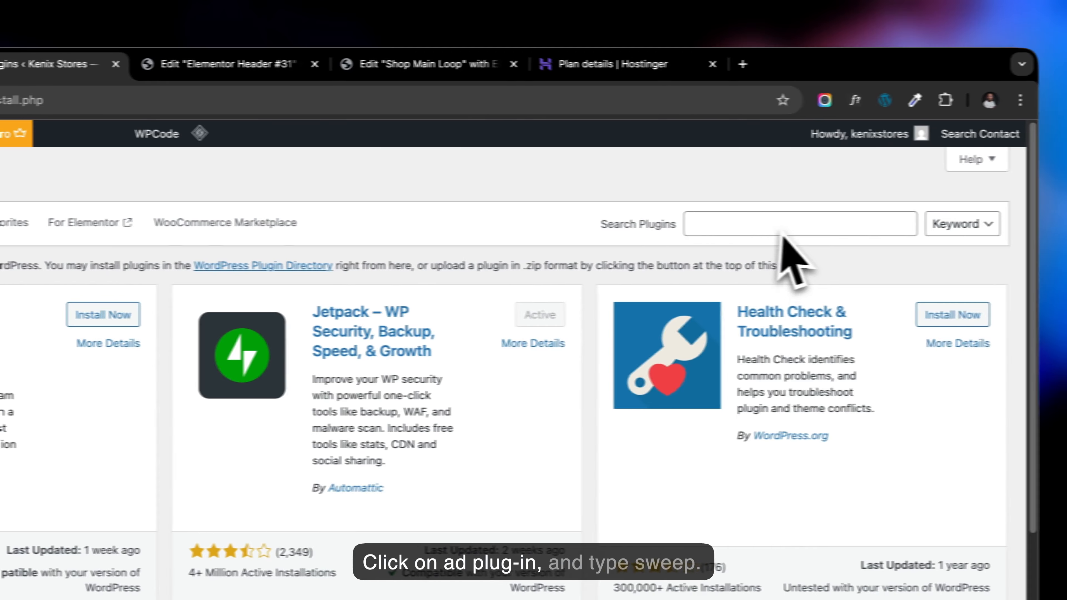
click(762, 229)
text(sw)
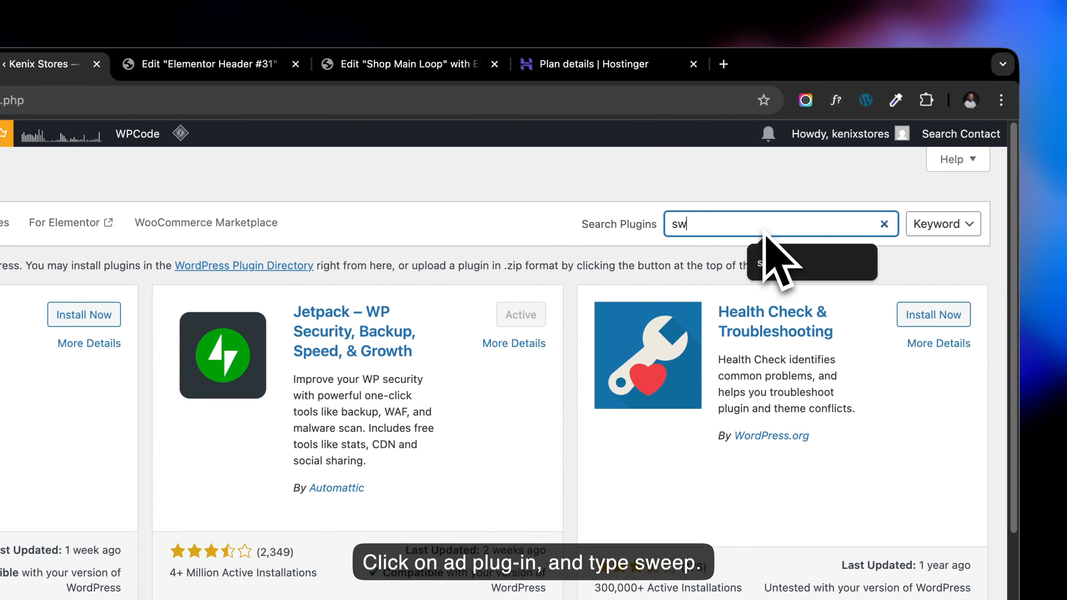
text(eep)
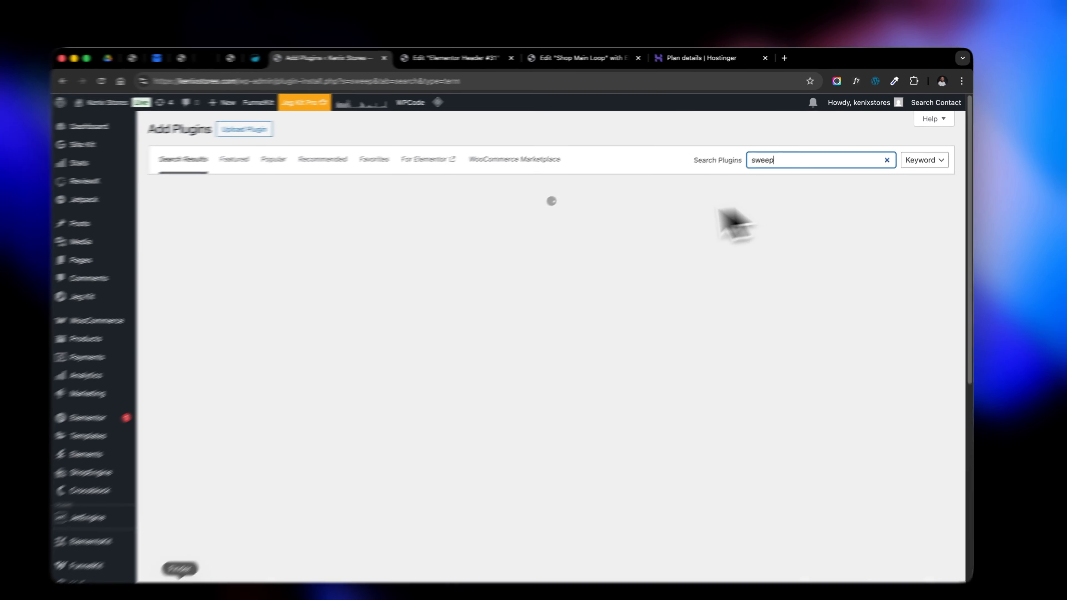